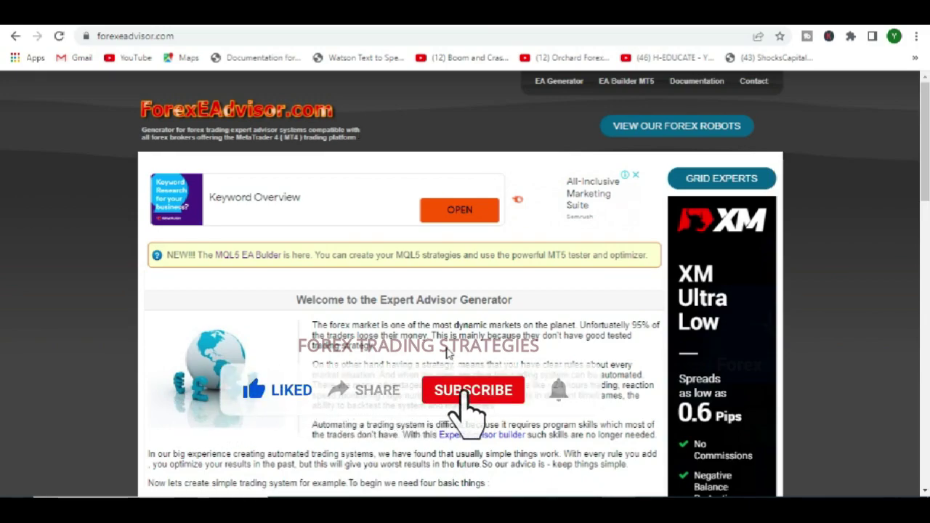
pyautogui.scroll(-1, 359, 134)
pyautogui.scroll(-3, 367, 269)
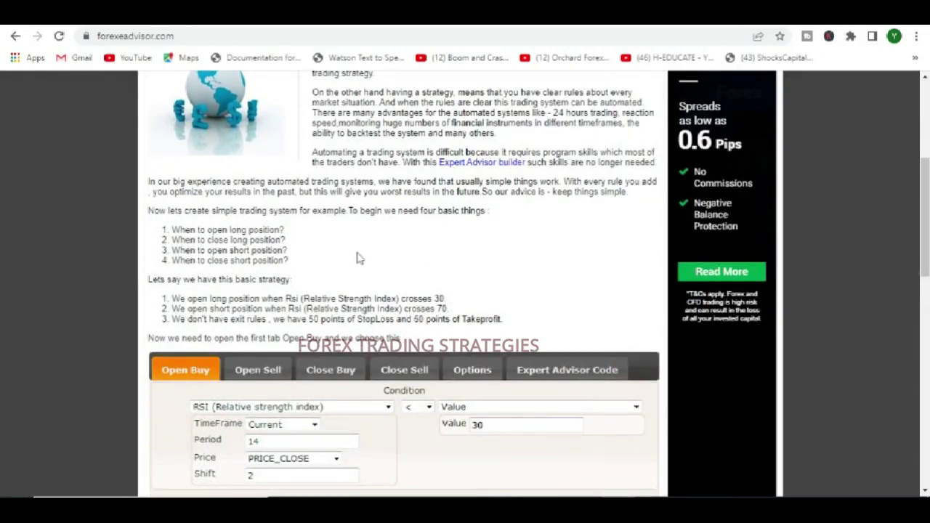
pyautogui.scroll(-1, 409, 250)
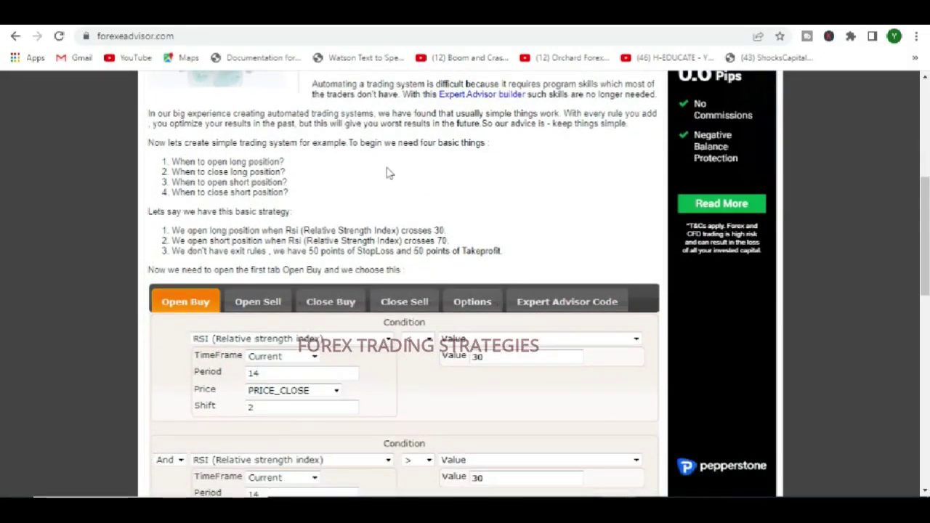
pyautogui.scroll(-2, 401, 169)
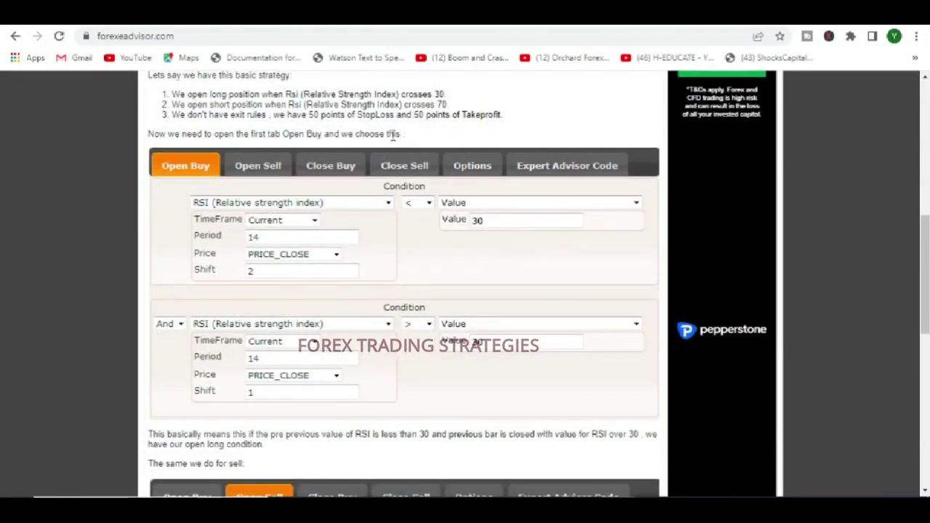
pyautogui.scroll(-1, 424, 134)
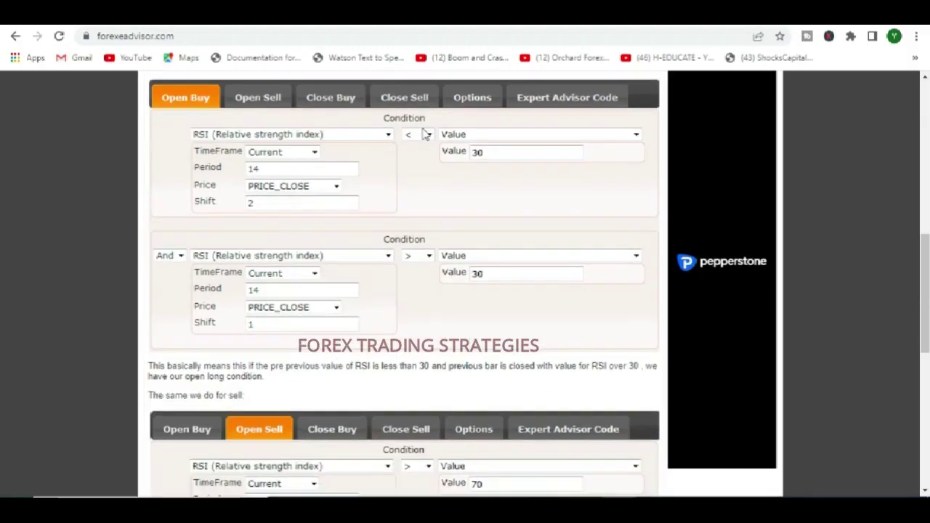
pyautogui.scroll(-1, 401, 180)
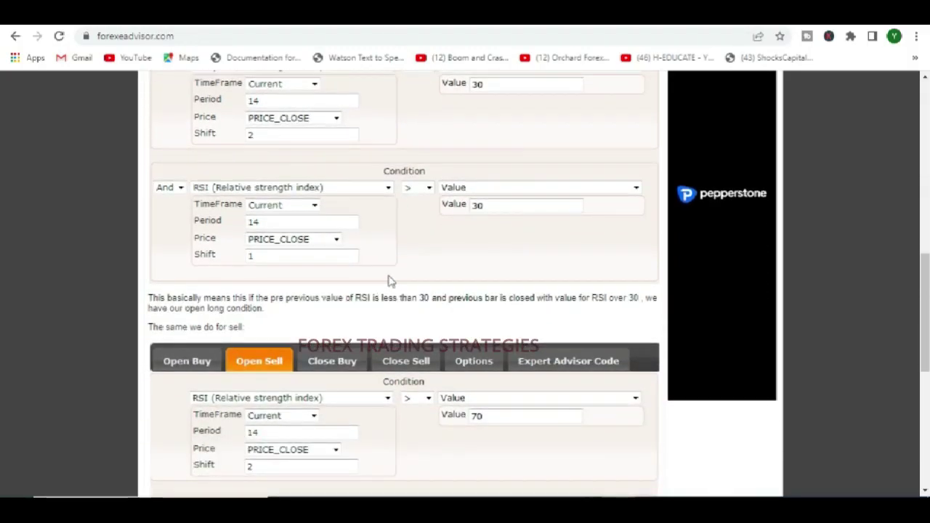
pyautogui.scroll(-1, 393, 268)
pyautogui.scroll(-5, 396, 253)
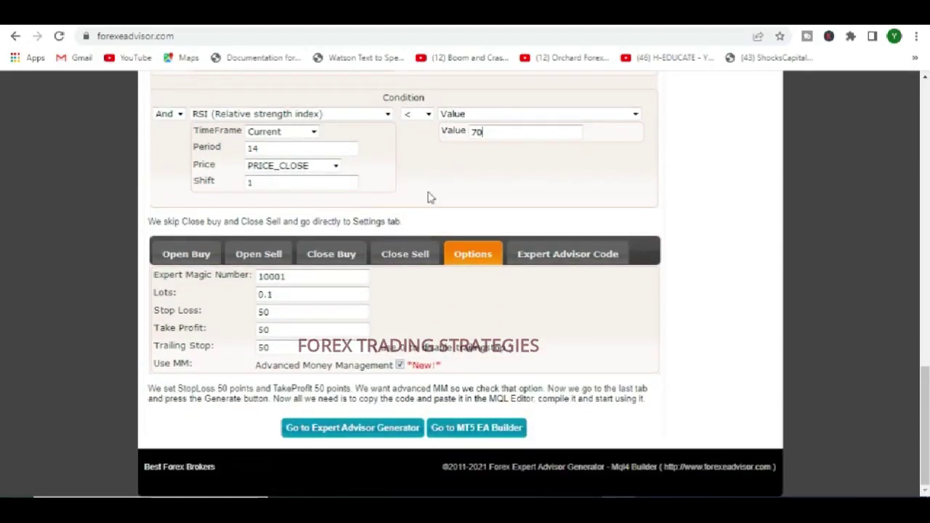
pyautogui.scroll(3, 416, 181)
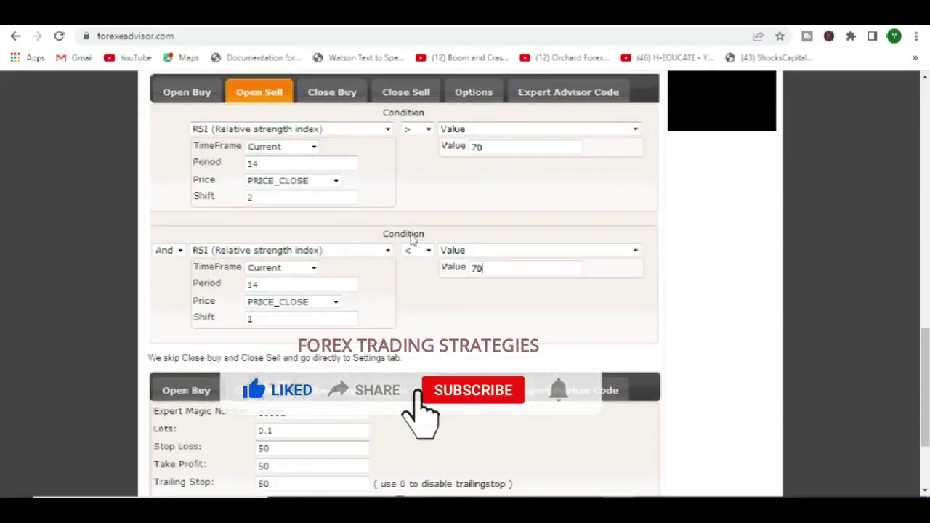
pyautogui.scroll(4, 412, 236)
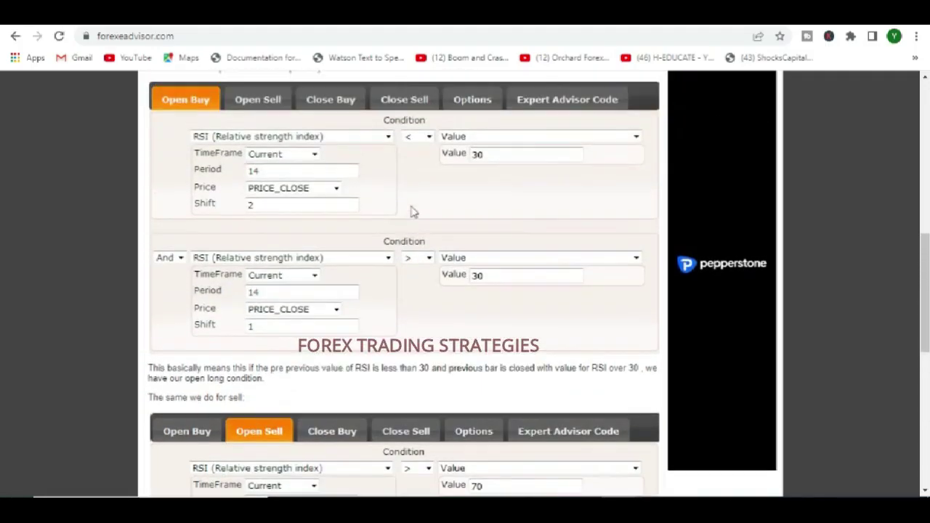
pyautogui.scroll(2, 416, 232)
pyautogui.scroll(2, 463, 303)
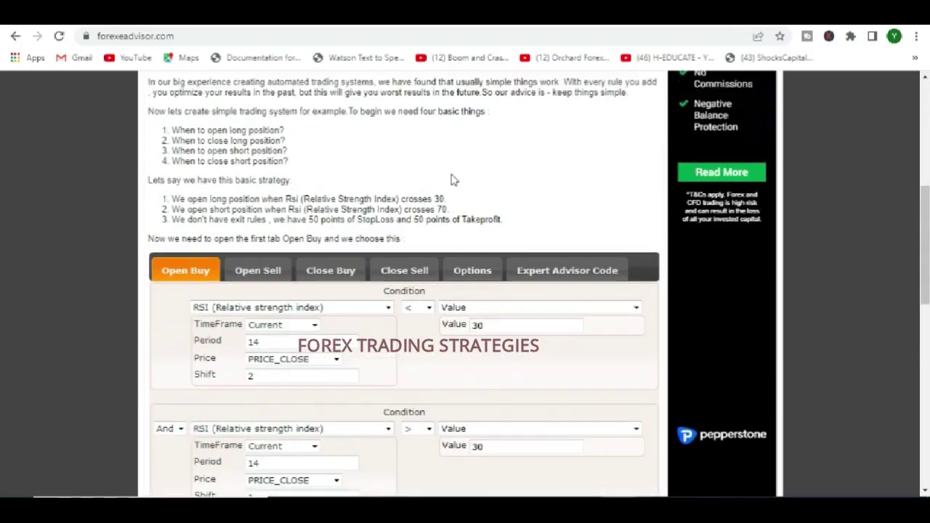
pyautogui.scroll(2, 402, 284)
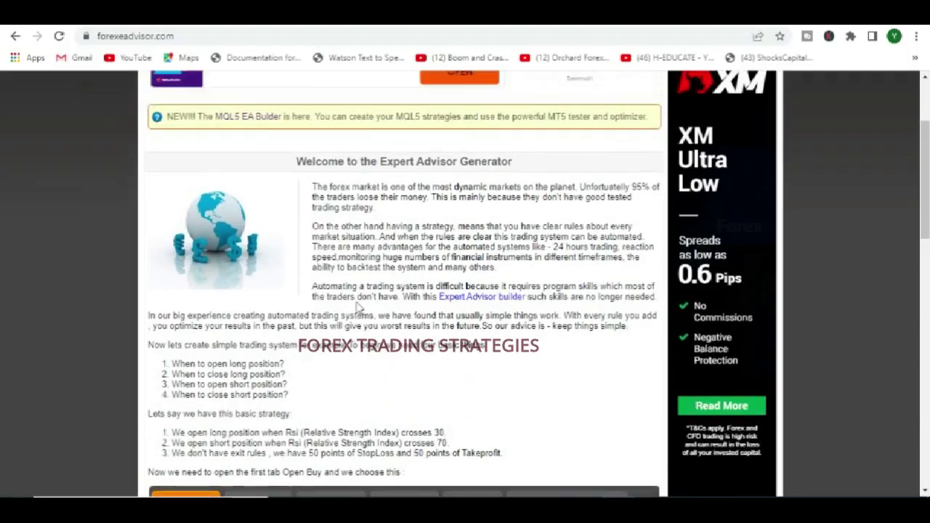
pyautogui.scroll(2, 407, 283)
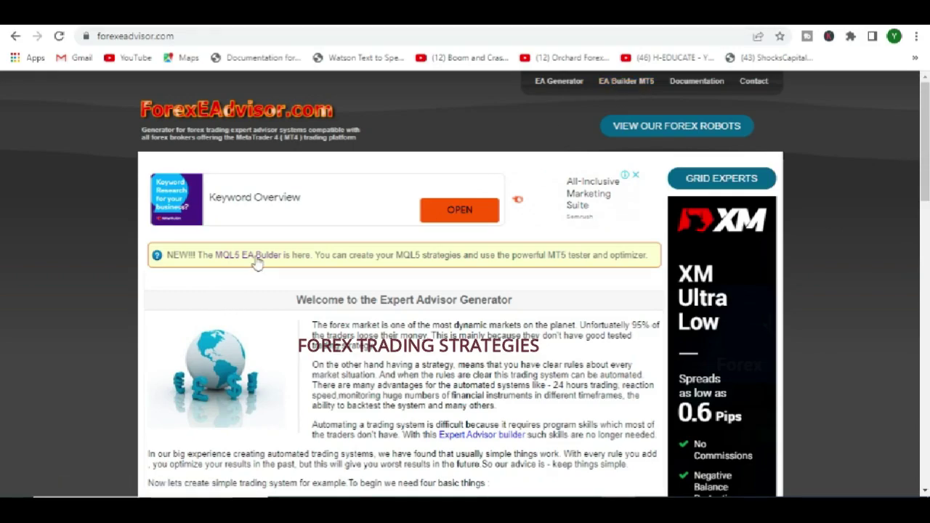
pyautogui.scroll(-1, 255, 263)
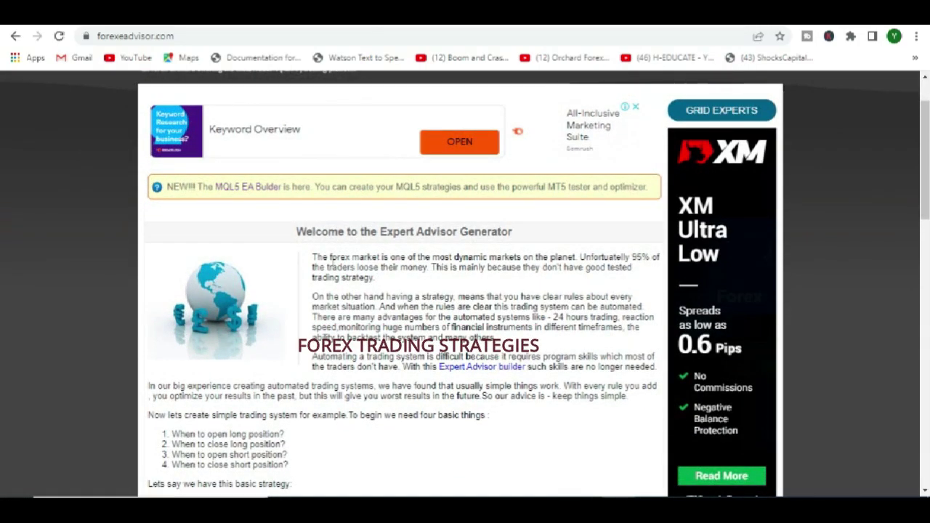
pyautogui.scroll(-1, 475, 305)
pyautogui.scroll(2, 475, 305)
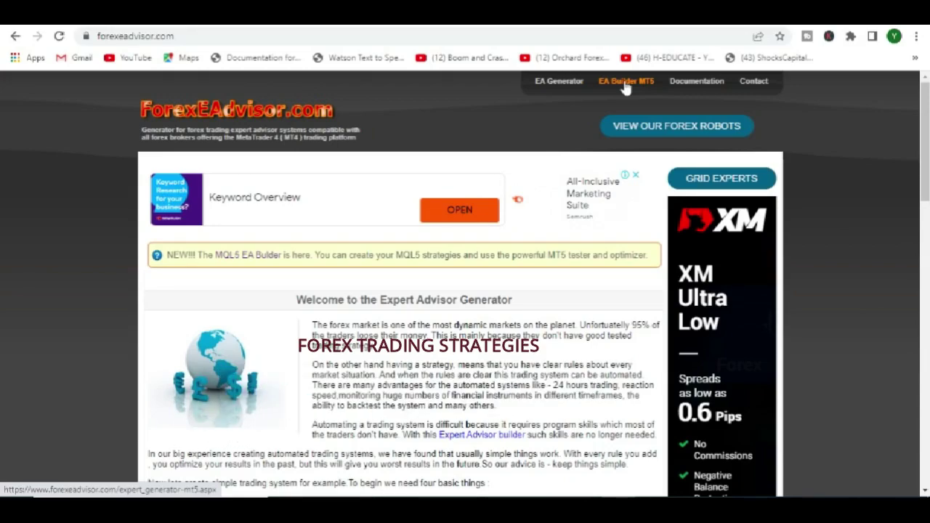
# Step: Go to the EA Builder MT5 page, dismiss the full-page ad, and look over the builder
pyautogui.click(625, 85)
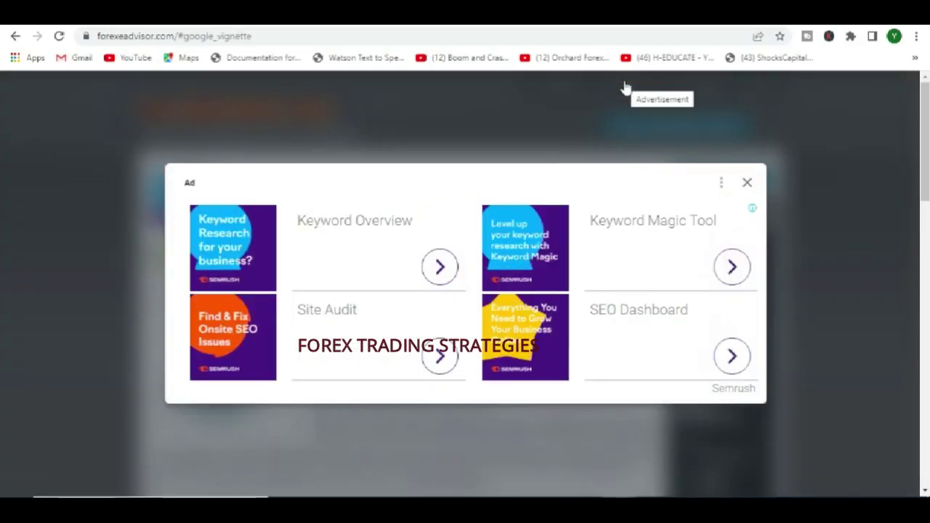
pyautogui.click(747, 184)
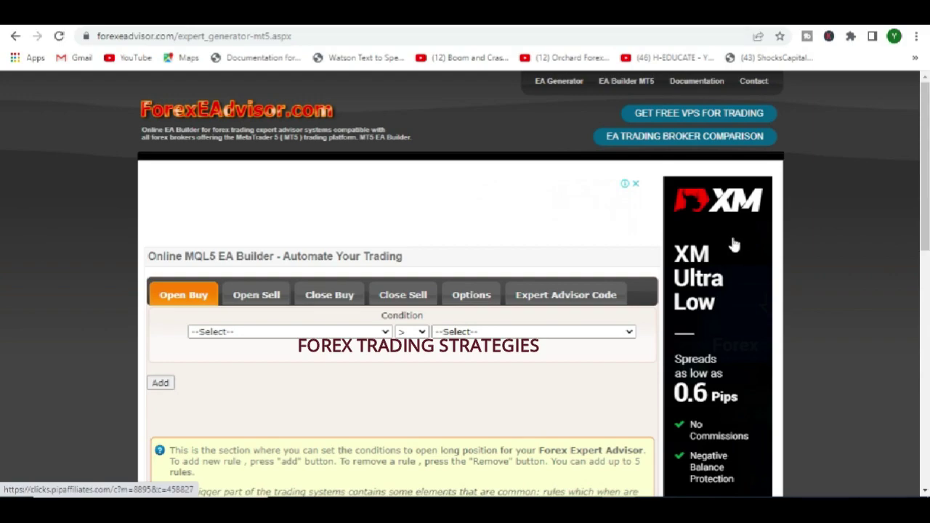
pyautogui.scroll(-1, 490, 131)
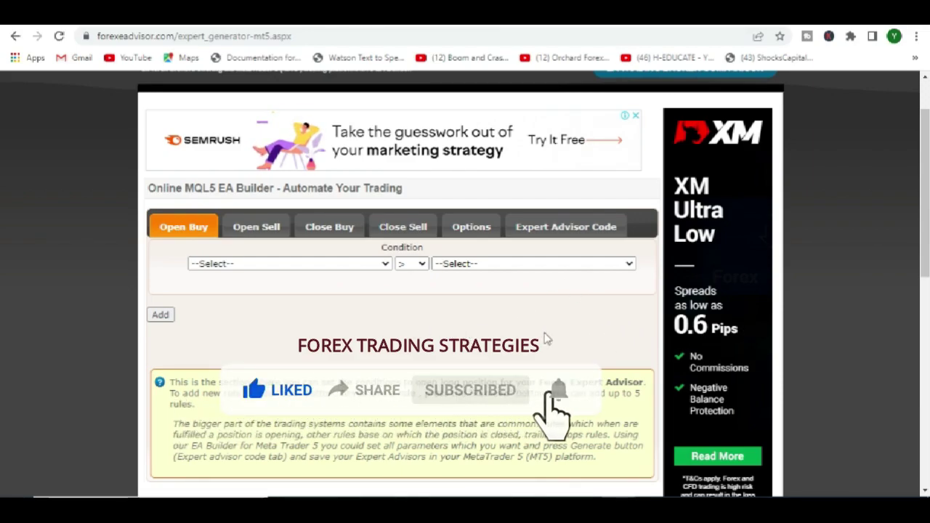
pyautogui.scroll(-3, 469, 305)
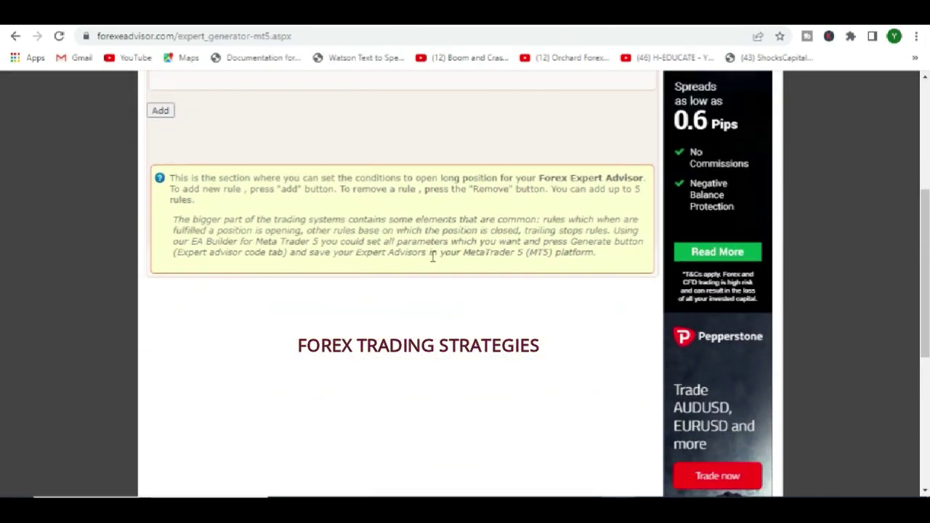
pyautogui.scroll(1, 519, 291)
pyautogui.scroll(2, 519, 287)
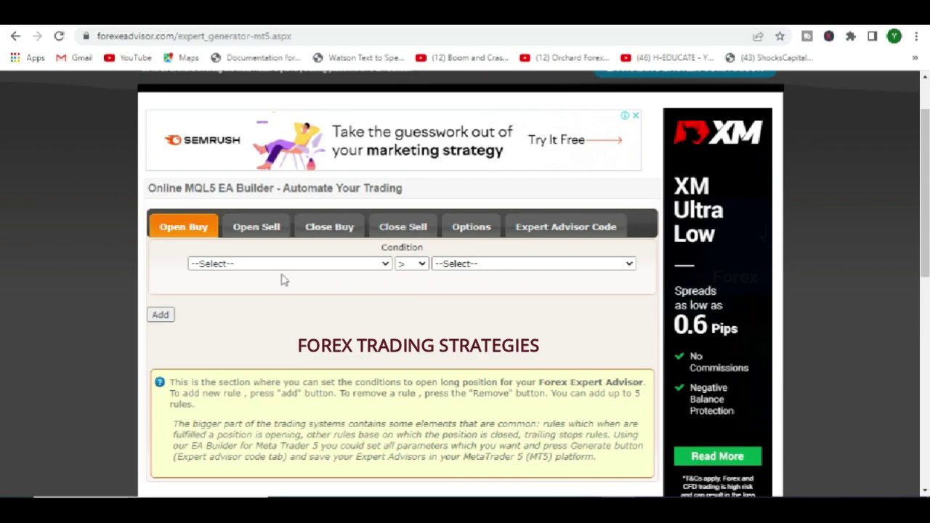
# Step: Choose MA (Moving Average) as the first indicator of the Open Buy condition
pyautogui.click(249, 267)
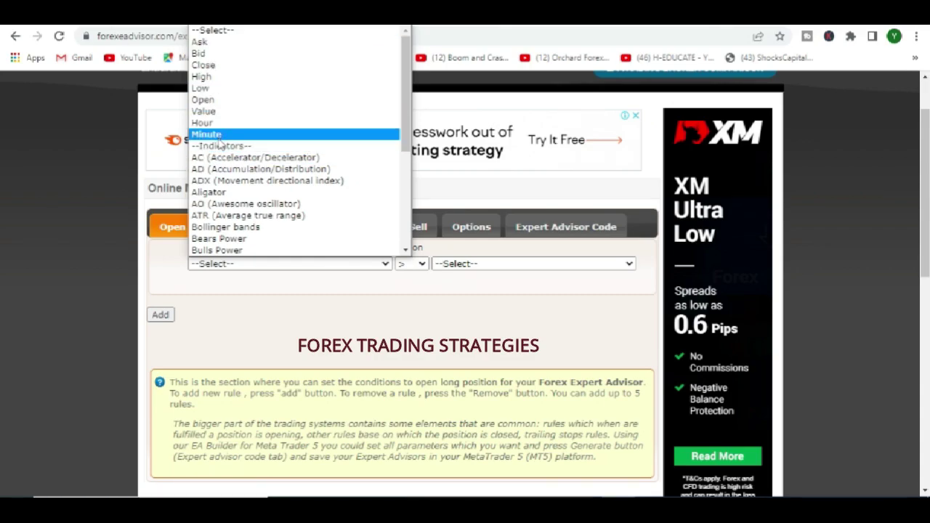
pyautogui.scroll(-4, 218, 165)
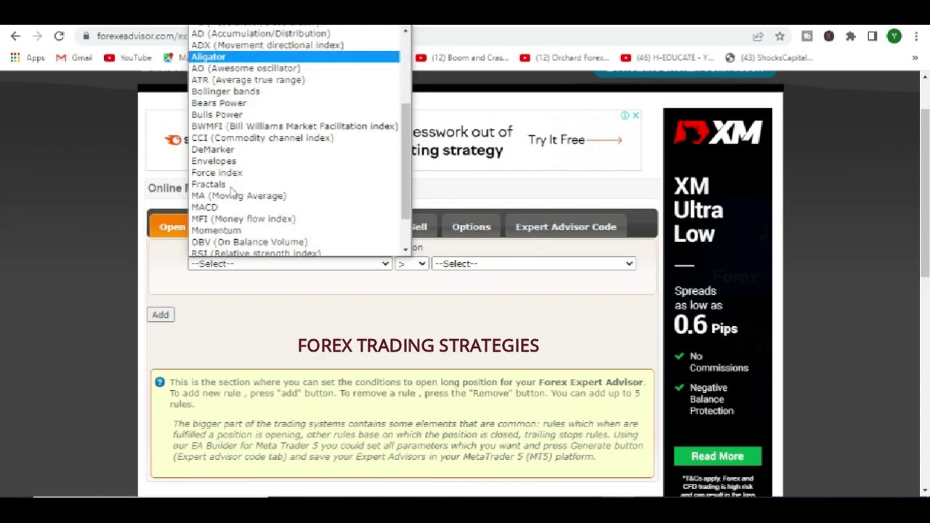
pyautogui.scroll(-2, 245, 169)
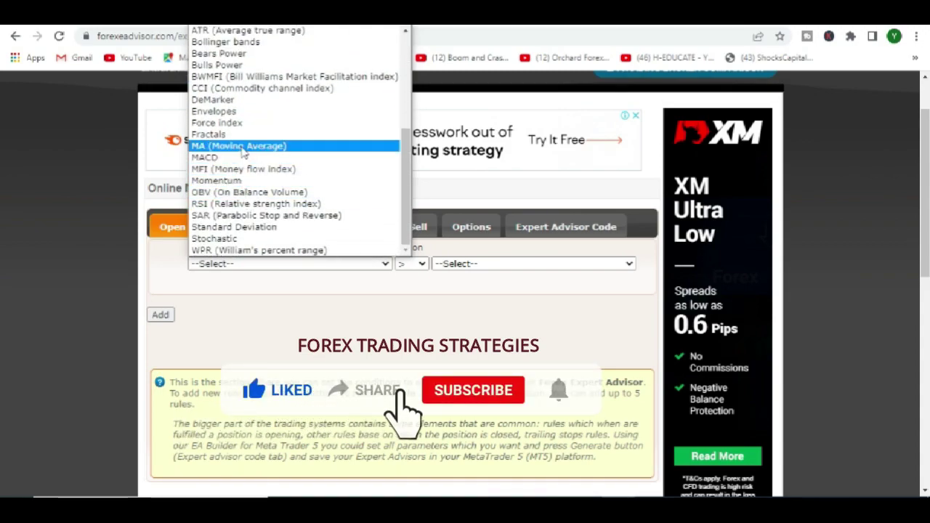
pyautogui.click(240, 146)
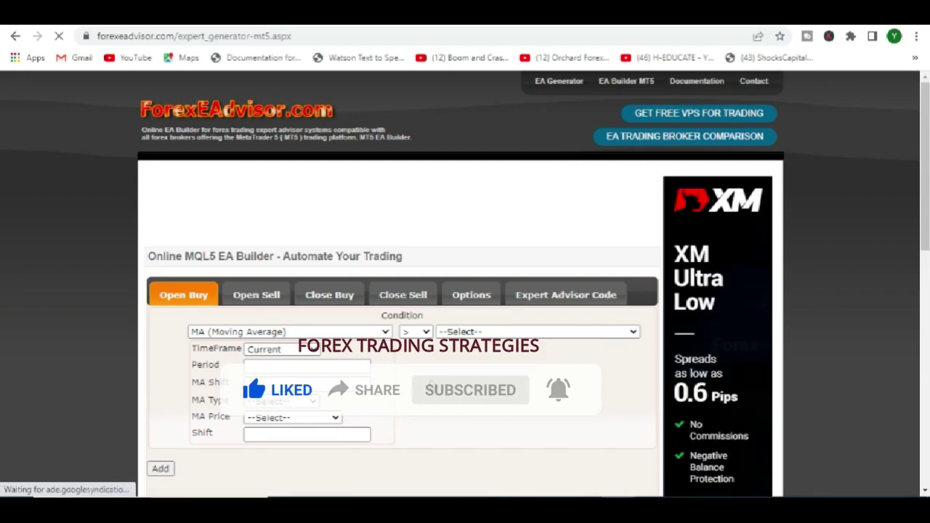
pyautogui.scroll(-1, 392, 302)
pyautogui.scroll(-1, 469, 314)
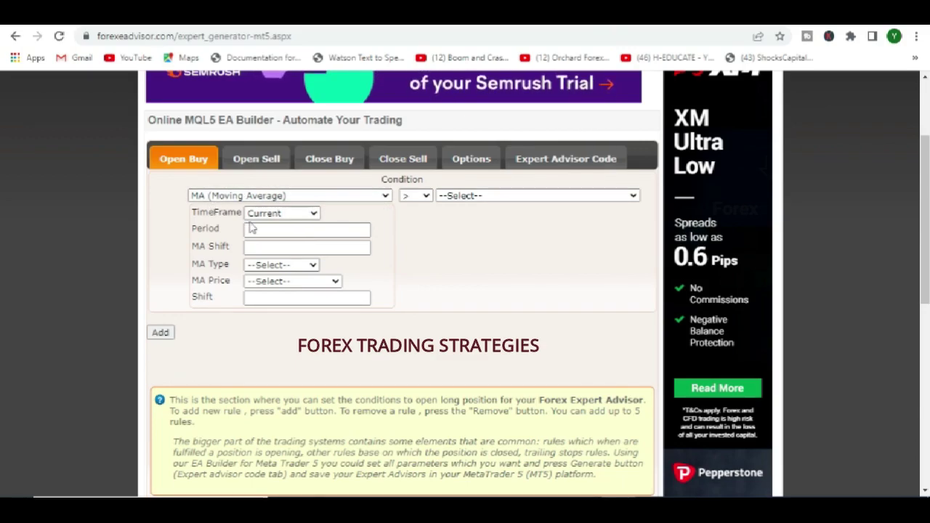
# Step: Keep the comparison at greater-than and the timeframe at Current
pyautogui.click(411, 200)
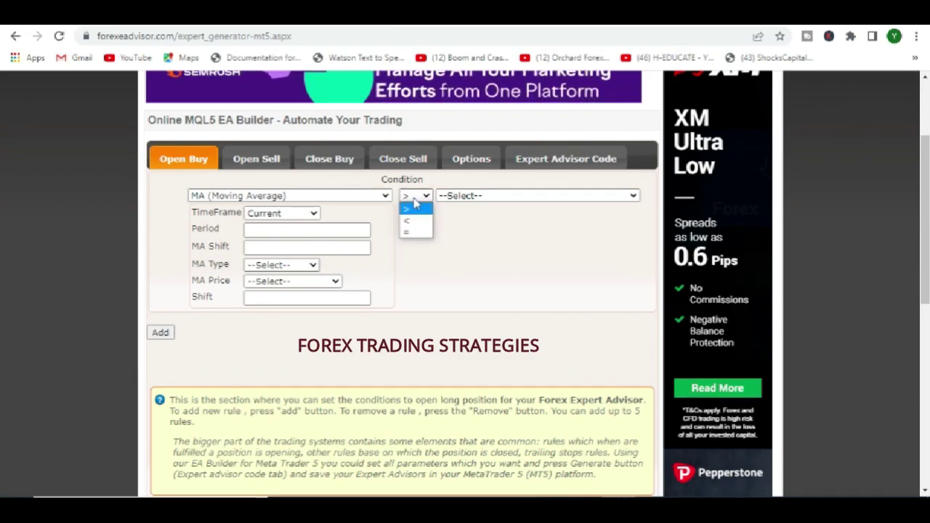
pyautogui.click(352, 223)
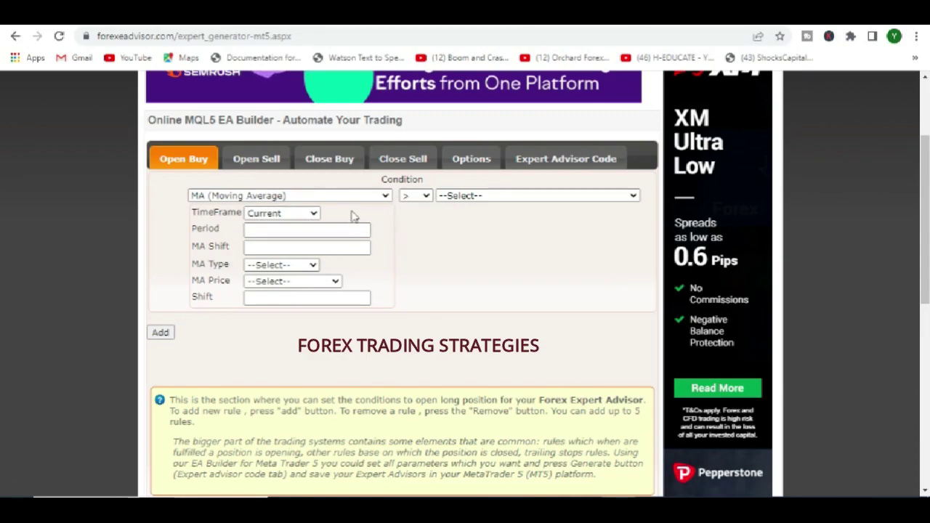
pyautogui.click(283, 216)
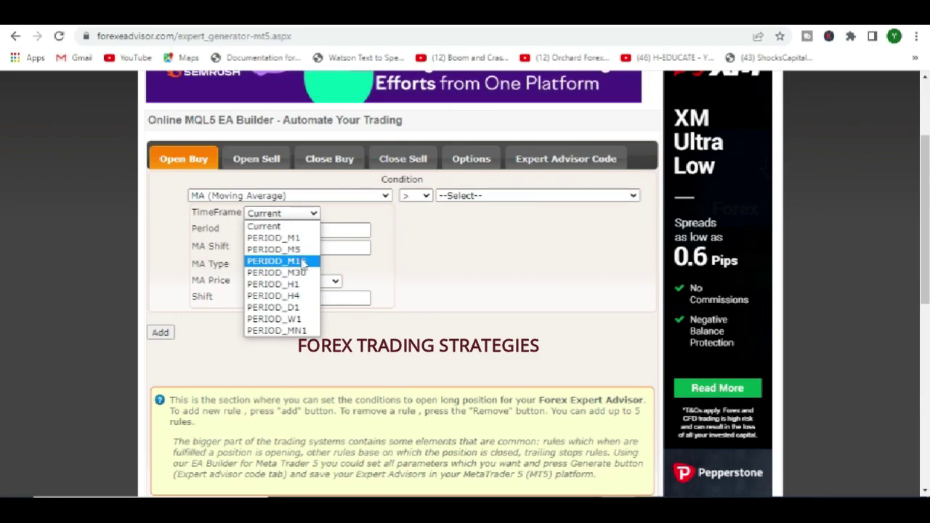
pyautogui.click(384, 260)
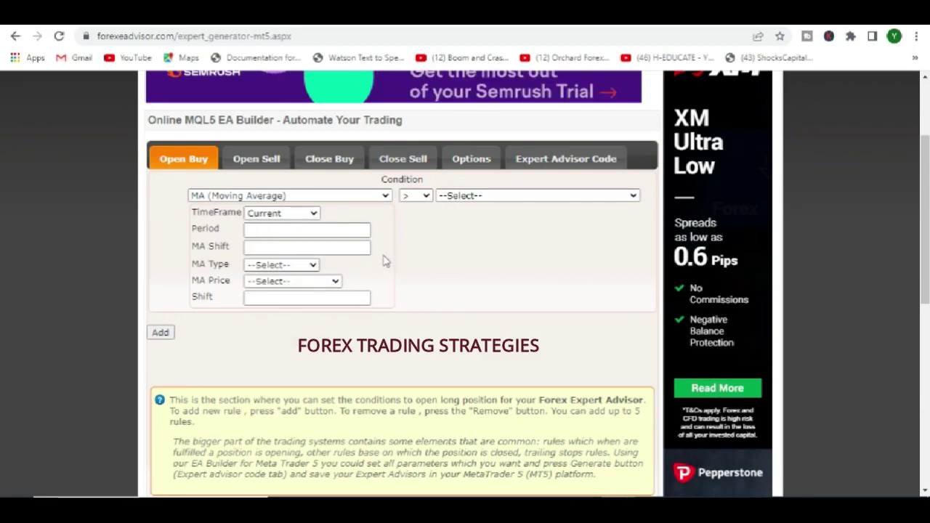
# Step: Enter Period 3 and MA Shift 0 for the first moving average
pyautogui.click(259, 231)
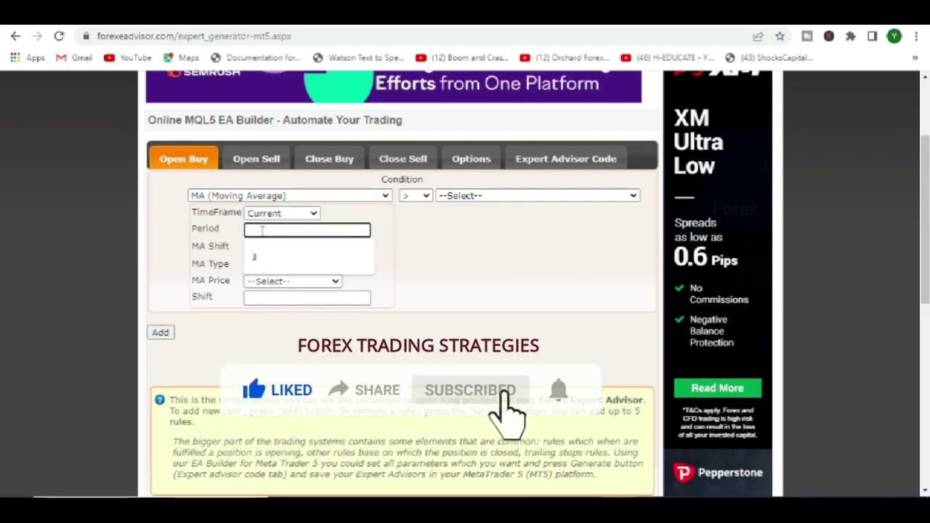
pyautogui.click(254, 257)
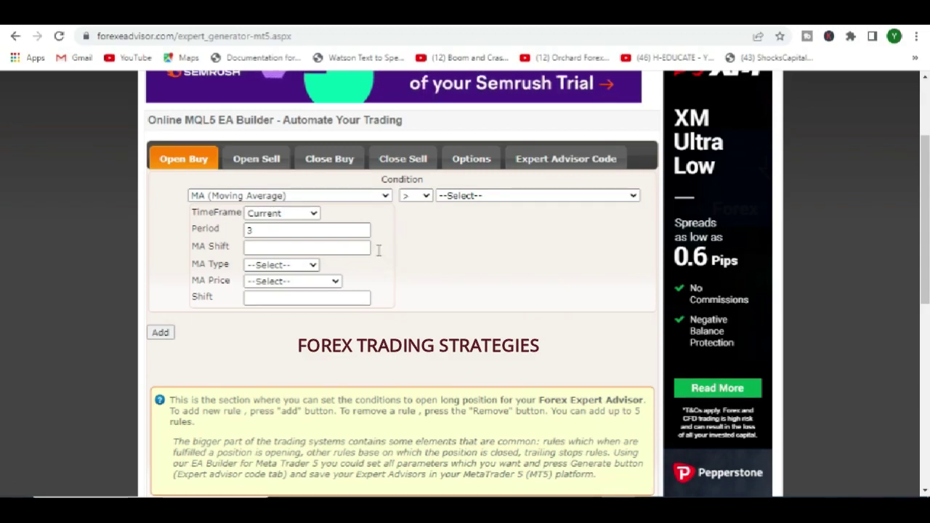
pyautogui.click(266, 248)
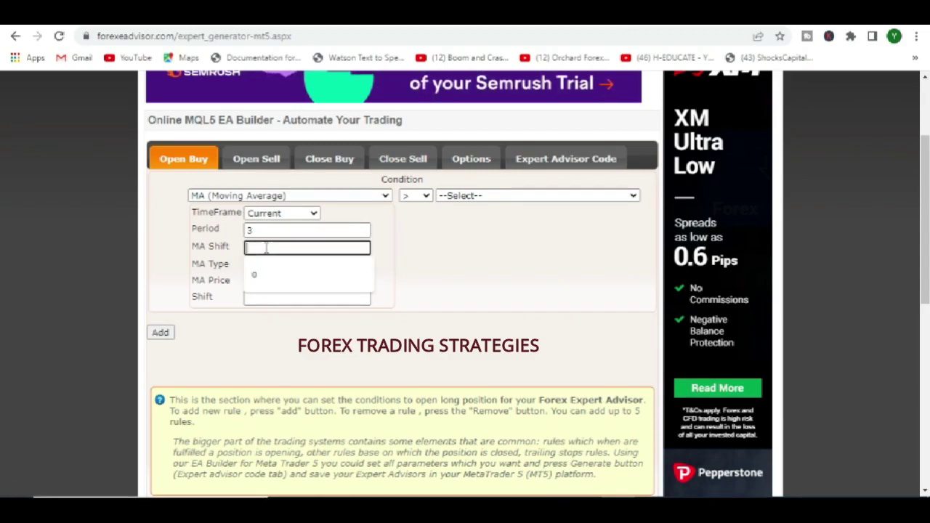
pyautogui.click(263, 275)
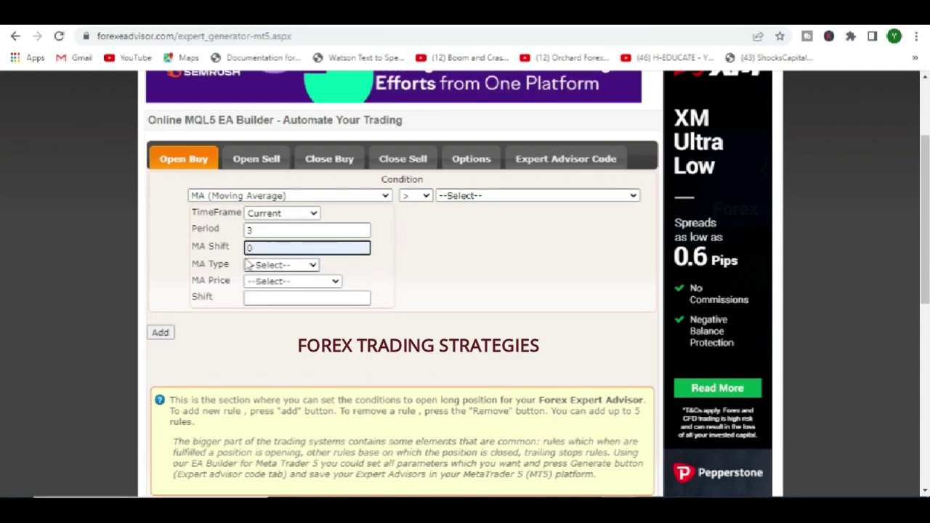
pyautogui.click(374, 274)
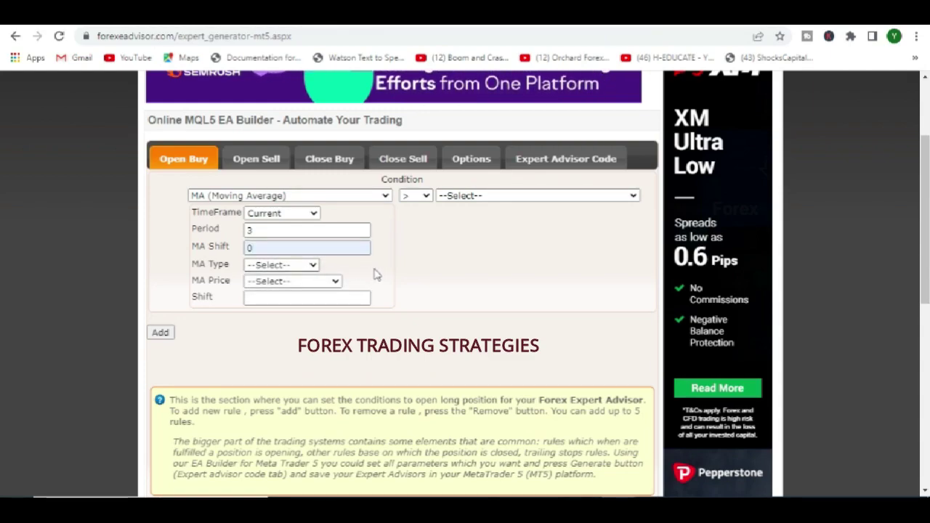
# Step: Set the first average to MODE_EMA on PRICE_CLOSE with Shift 0
pyautogui.click(314, 268)
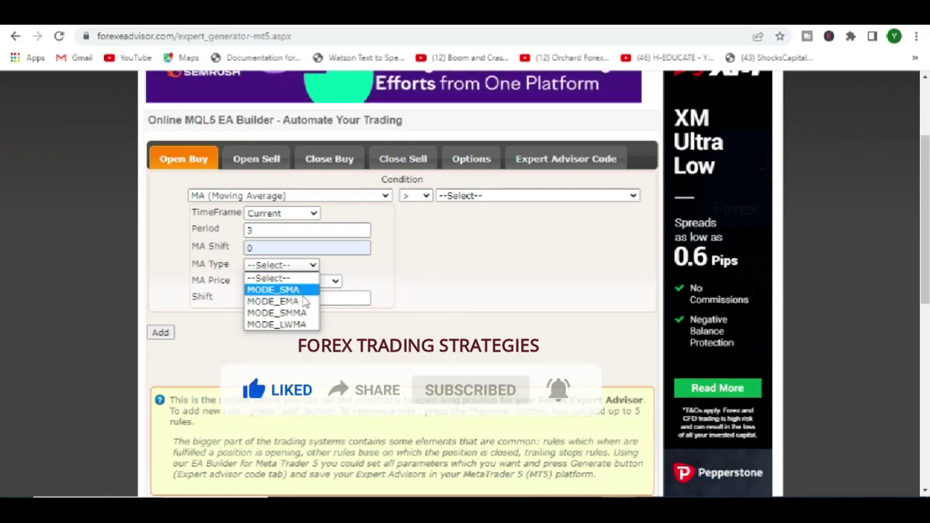
pyautogui.click(377, 277)
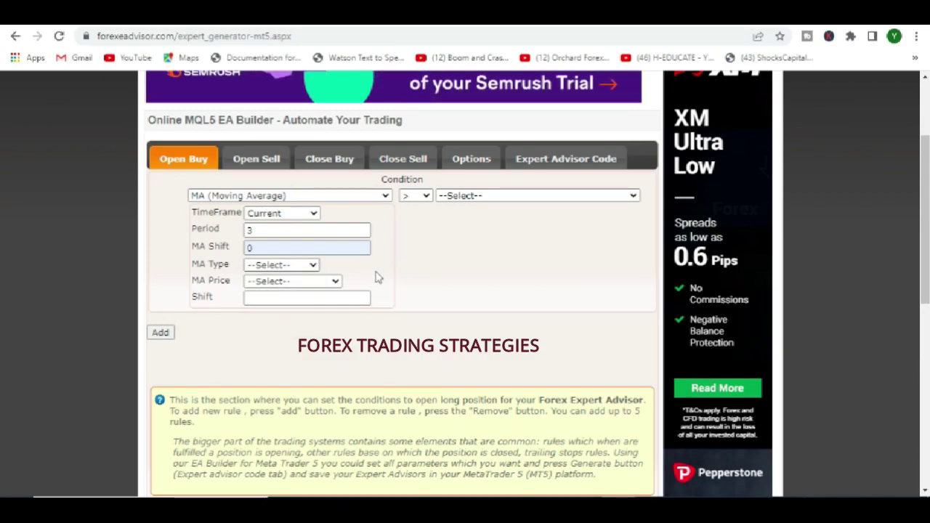
pyautogui.click(305, 266)
pyautogui.click(279, 297)
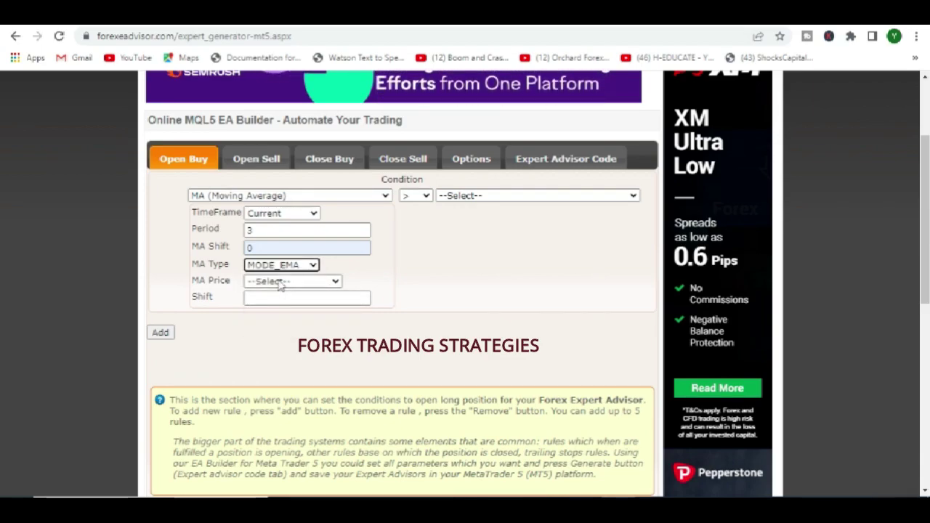
pyautogui.click(301, 283)
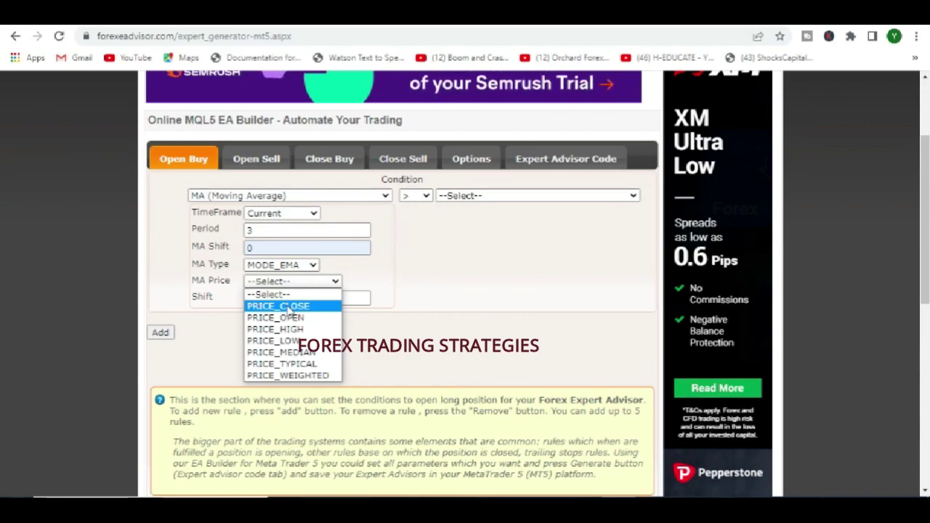
pyautogui.click(288, 308)
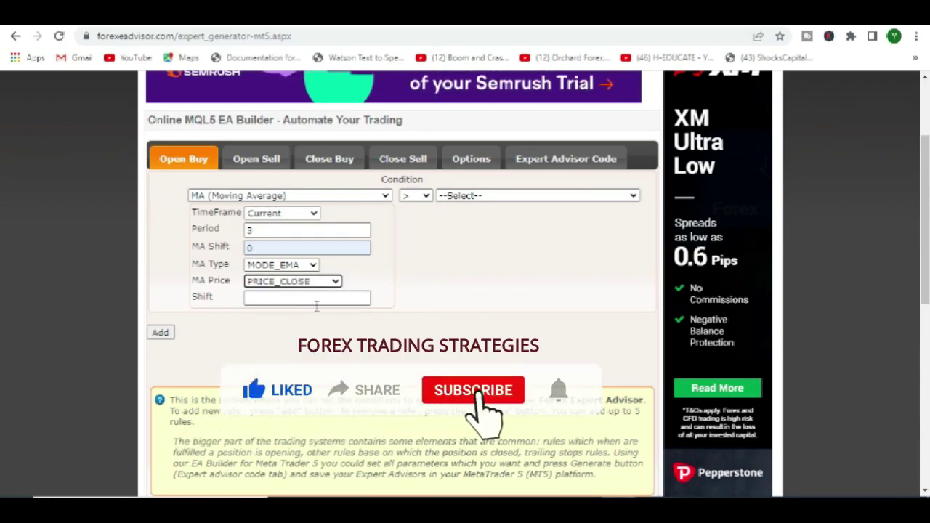
pyautogui.click(278, 301)
pyautogui.write('0')
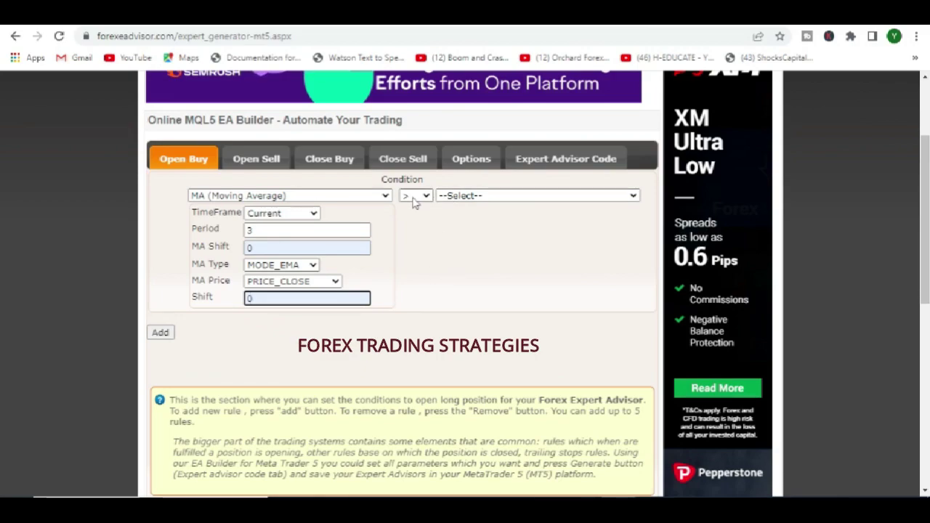
# Step: Compare against a second MA (Moving Average) with Period 1 and MA Shift 0
pyautogui.click(481, 197)
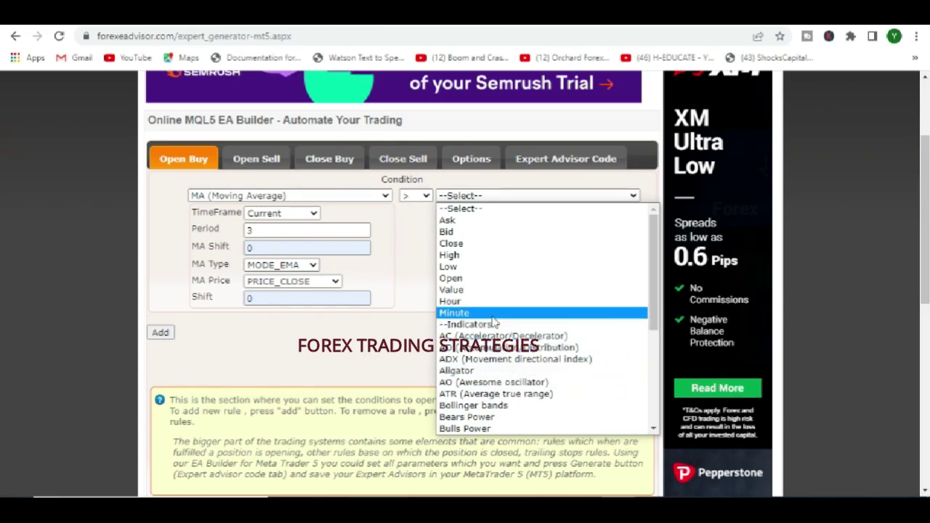
pyautogui.scroll(-5, 520, 316)
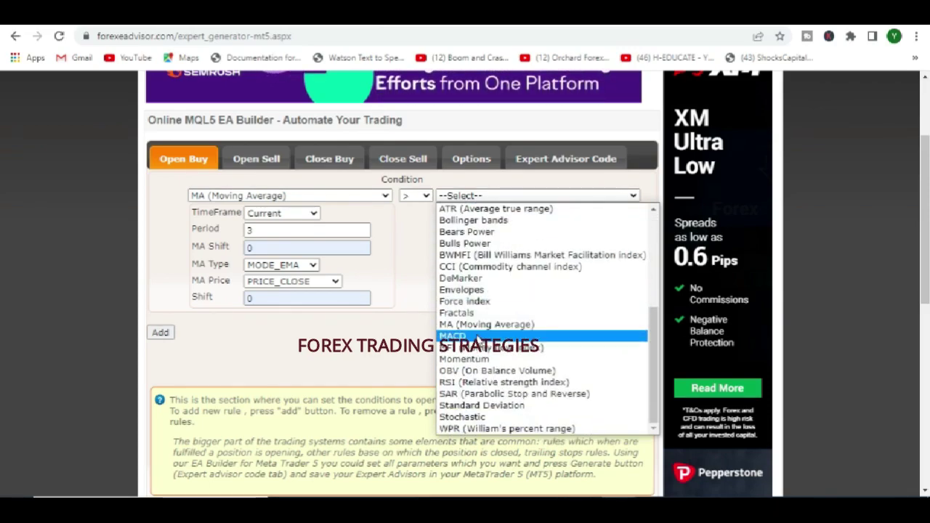
pyautogui.click(490, 327)
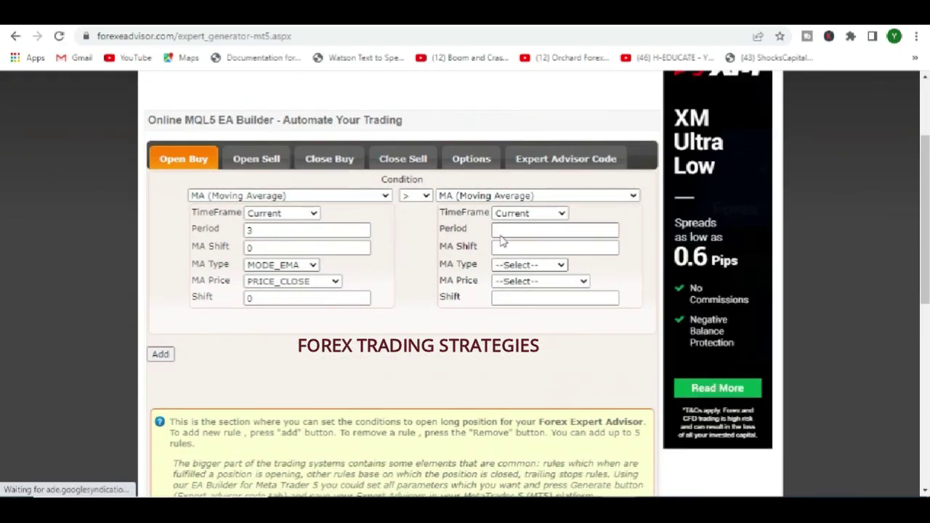
pyautogui.click(513, 229)
pyautogui.write('11')
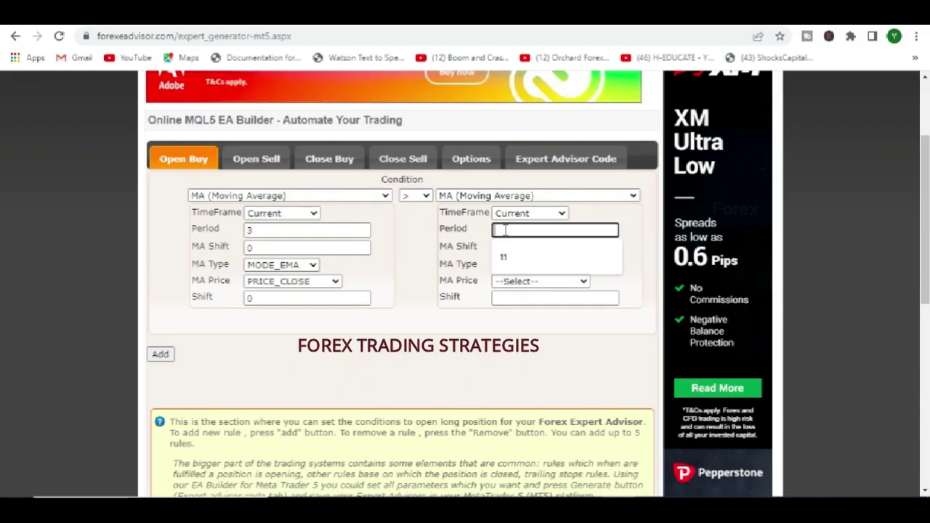
pyautogui.click(632, 223)
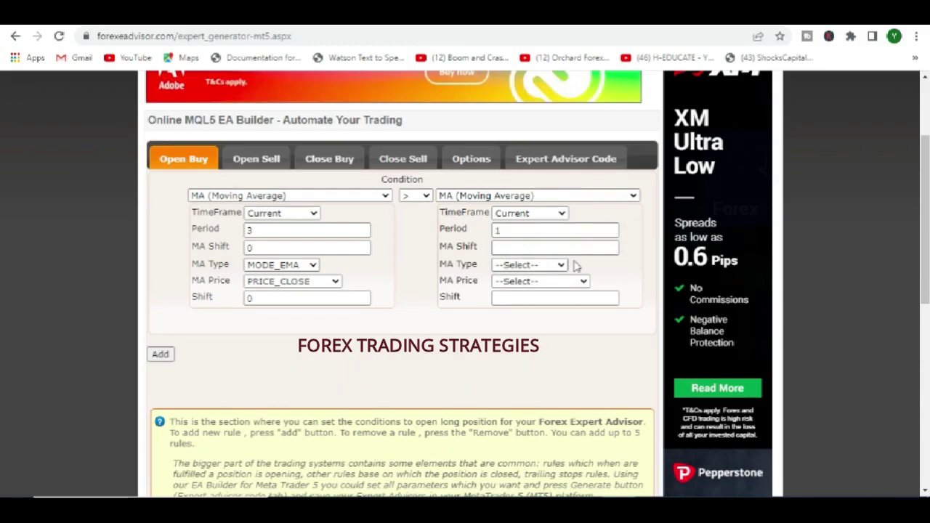
pyautogui.click(506, 248)
pyautogui.click(505, 276)
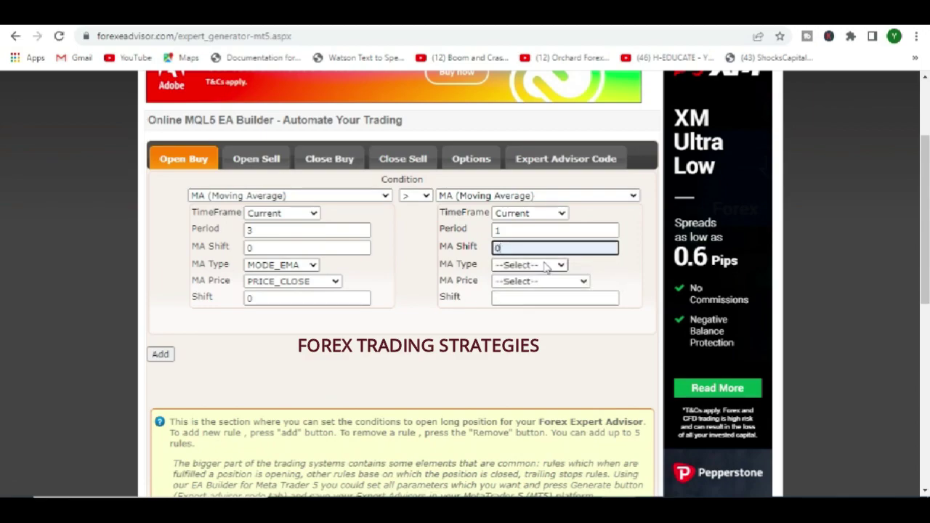
# Step: Make the second average MODE_EMA on PRICE_CLOSE with Shift 0, then go to Open Sell
pyautogui.click(529, 266)
pyautogui.click(527, 296)
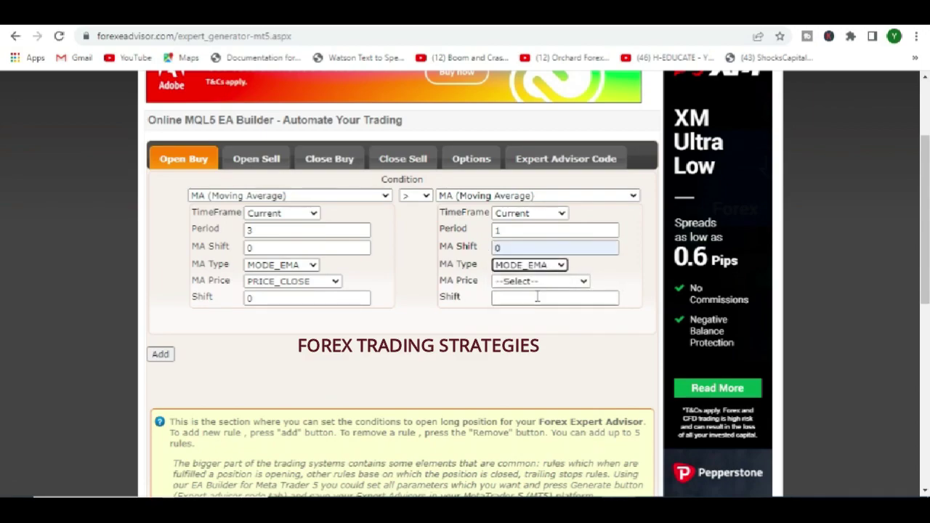
pyautogui.click(515, 284)
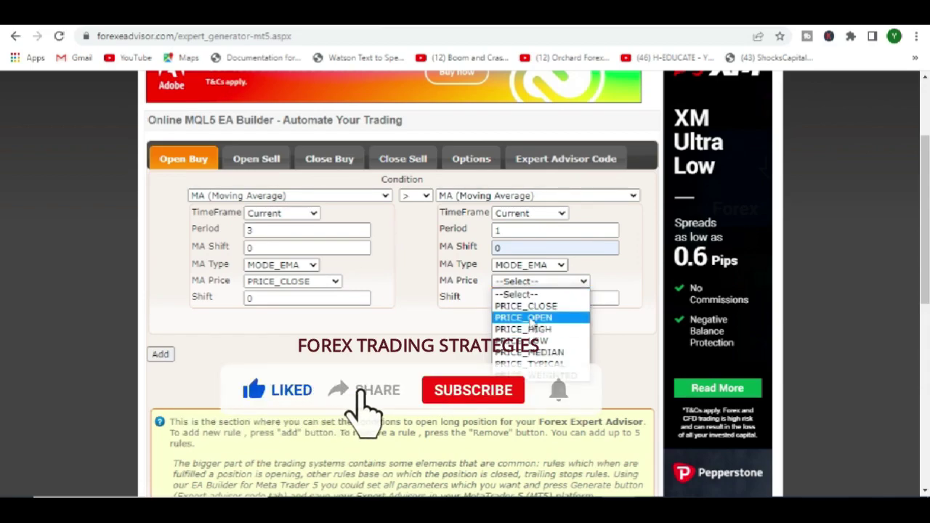
pyautogui.click(542, 306)
pyautogui.click(519, 299)
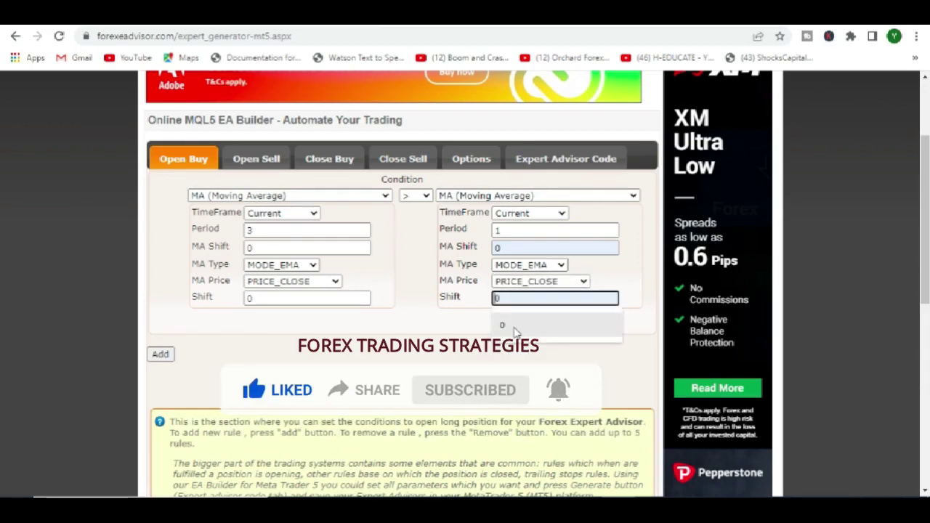
pyautogui.click(516, 330)
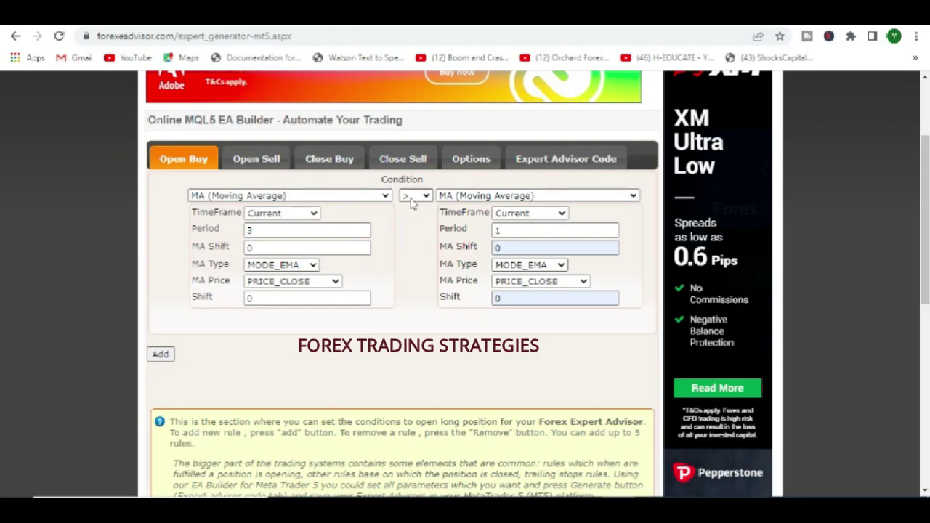
pyautogui.click(425, 198)
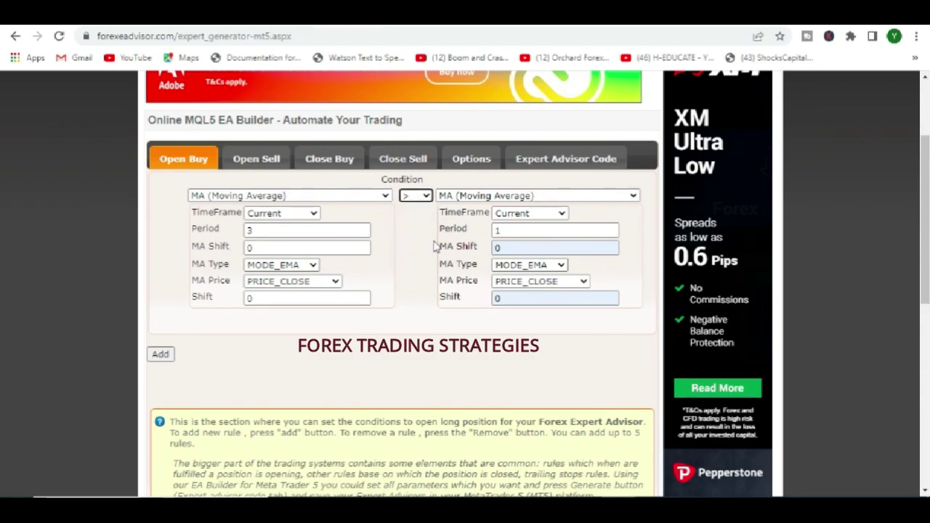
pyautogui.click(249, 160)
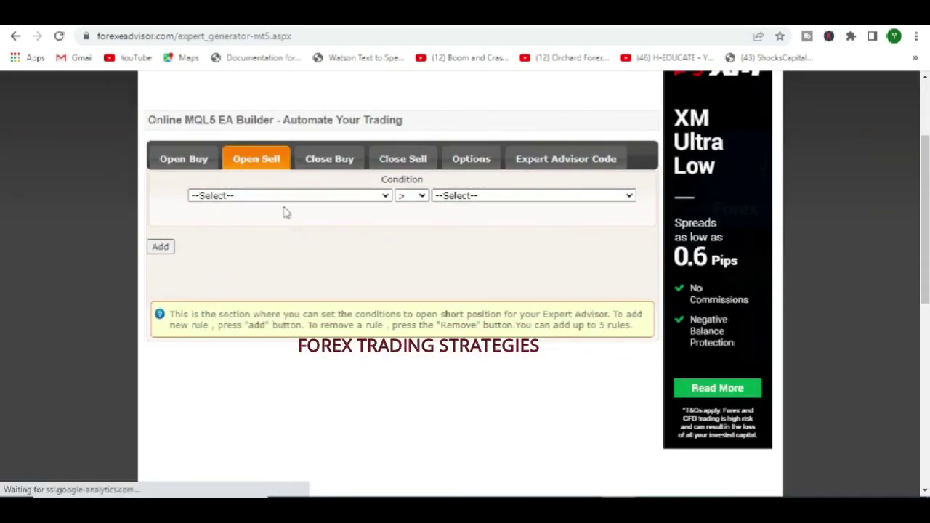
# Step: Pick MA (Moving Average) for the sell rule with Period 3 and MA Shift 0
pyautogui.click(252, 197)
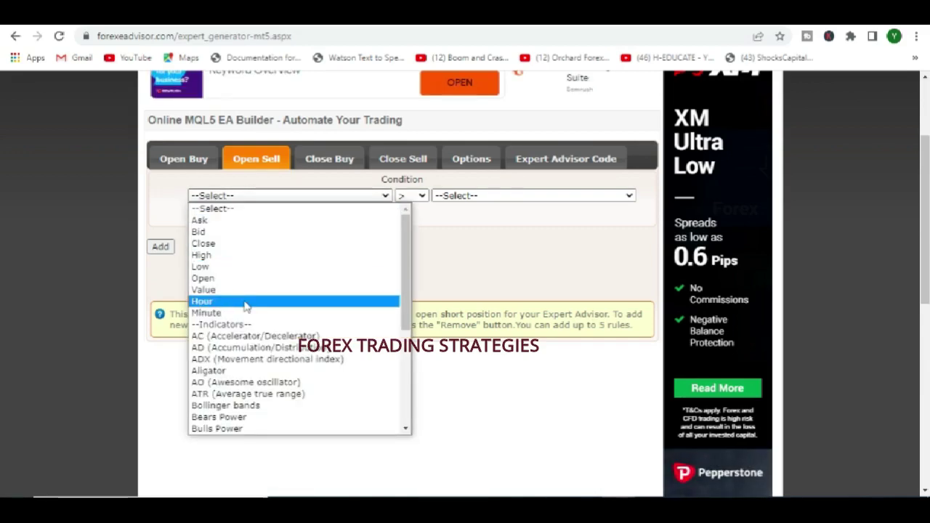
pyautogui.scroll(-3, 247, 347)
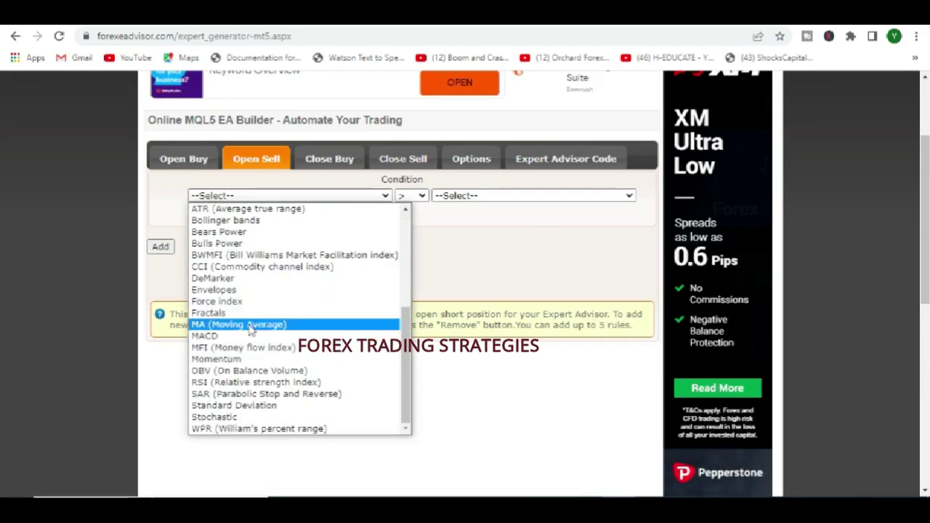
pyautogui.click(251, 326)
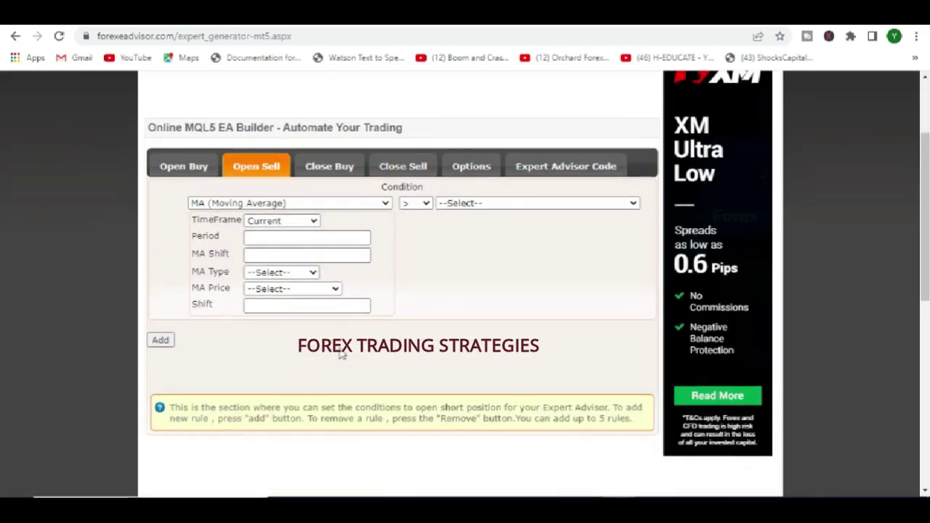
pyautogui.click(269, 230)
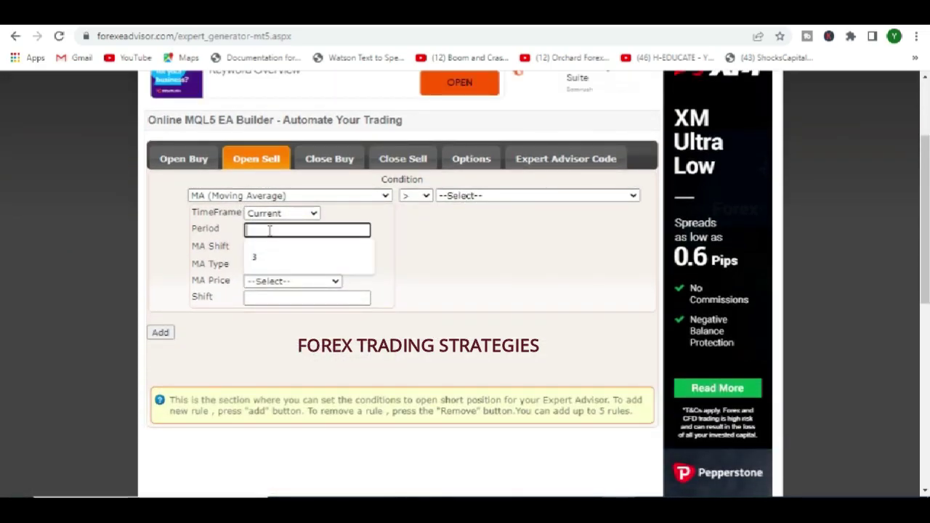
pyautogui.click(267, 264)
pyautogui.click(276, 247)
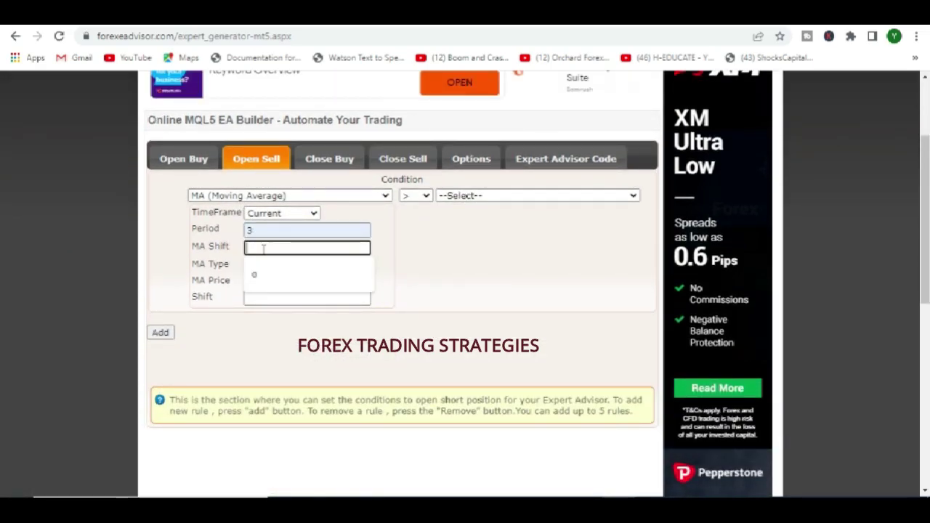
pyautogui.click(268, 273)
# Step: Set the sell average to MODE_EMA on PRICE_CLOSE with Shift 0
pyautogui.click(279, 264)
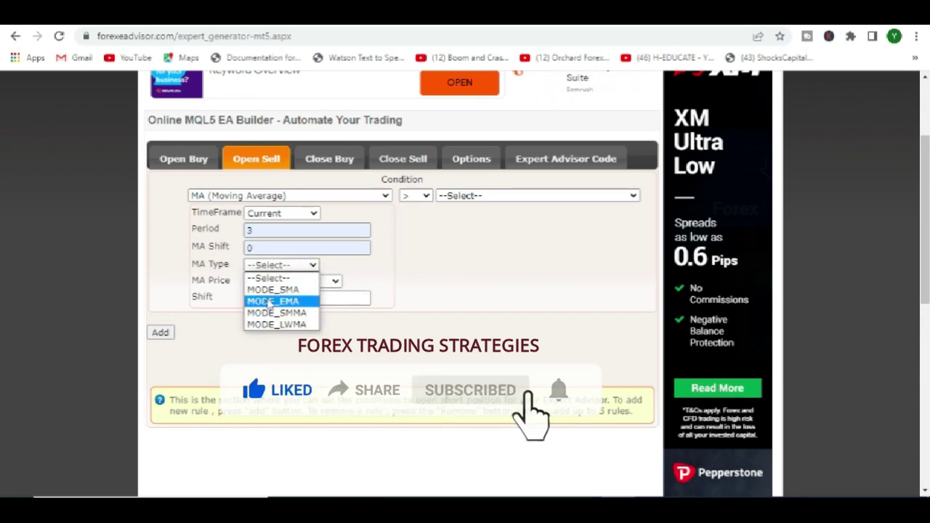
pyautogui.click(287, 298)
pyautogui.click(290, 282)
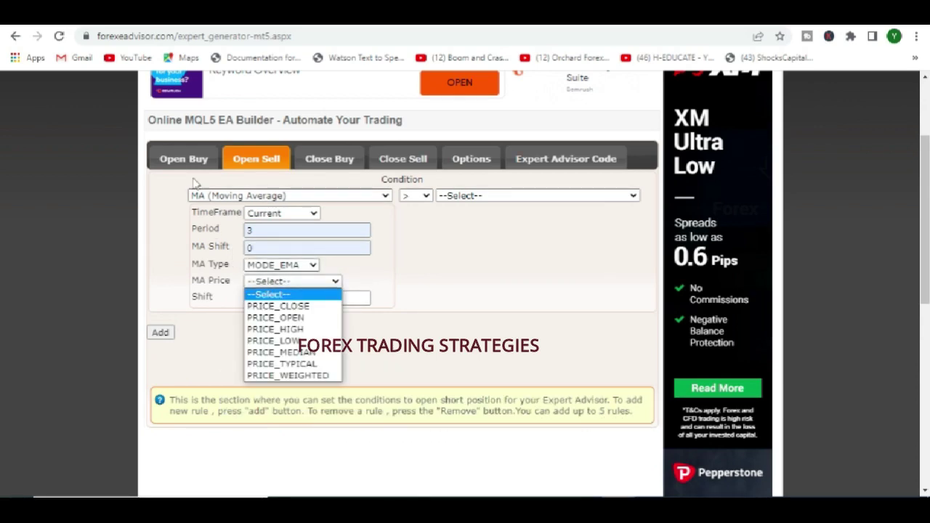
pyautogui.click(276, 306)
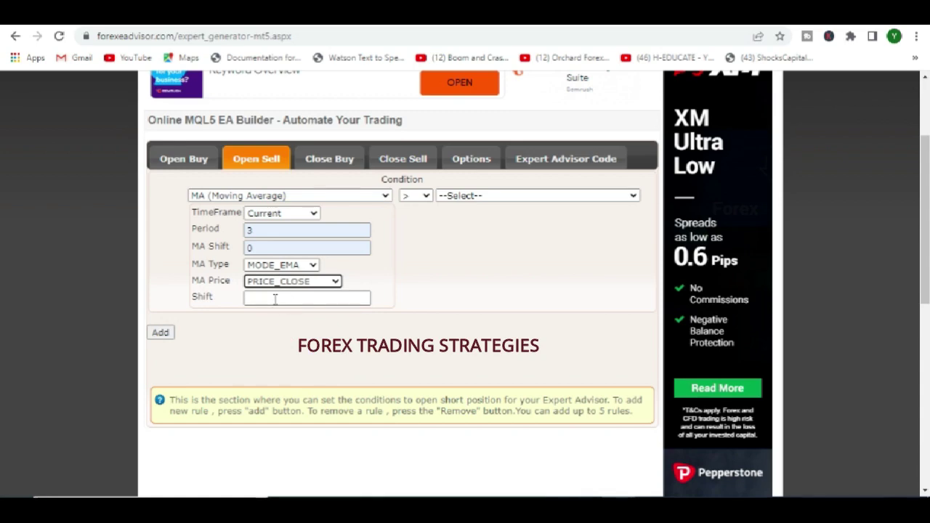
pyautogui.click(272, 298)
pyautogui.click(270, 323)
# Step: Set the sell condition's comparison to less-than
pyautogui.click(411, 198)
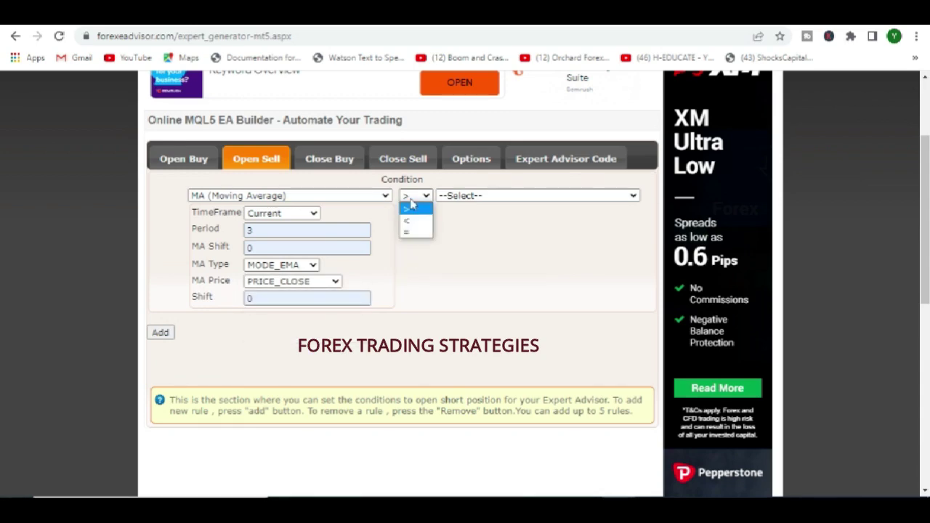
pyautogui.click(409, 222)
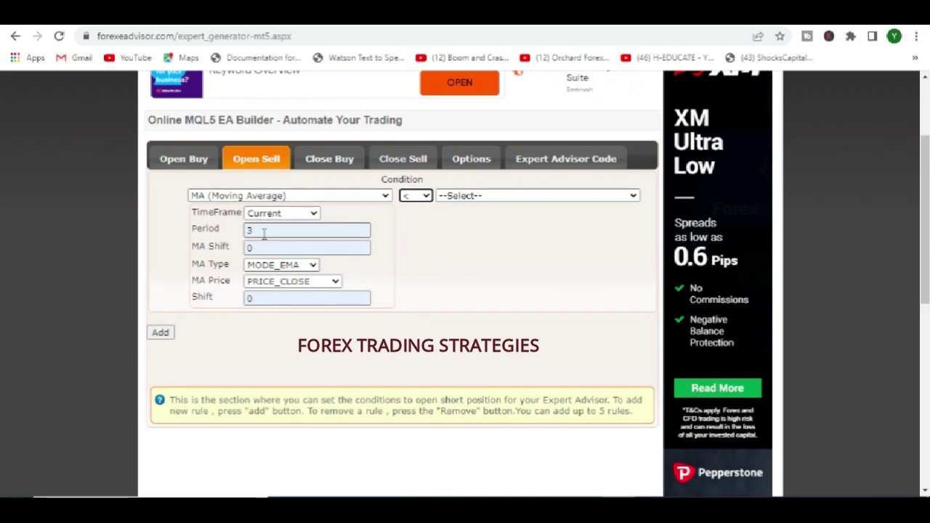
pyautogui.click(449, 197)
pyautogui.scroll(-3, 541, 405)
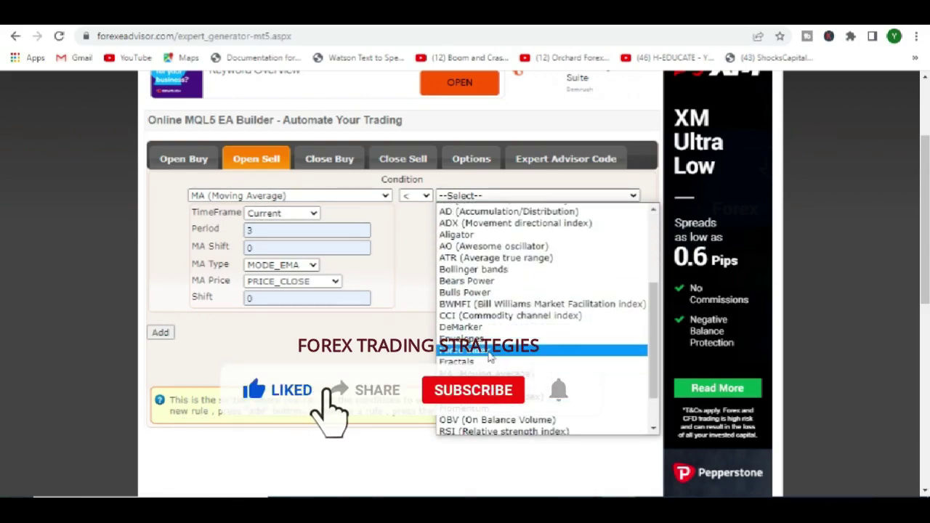
# Step: Compare against a second MA: Period 1, MA Shift 0, MODE_EMA, PRICE_CLOSE, Shift 0
pyautogui.click(486, 373)
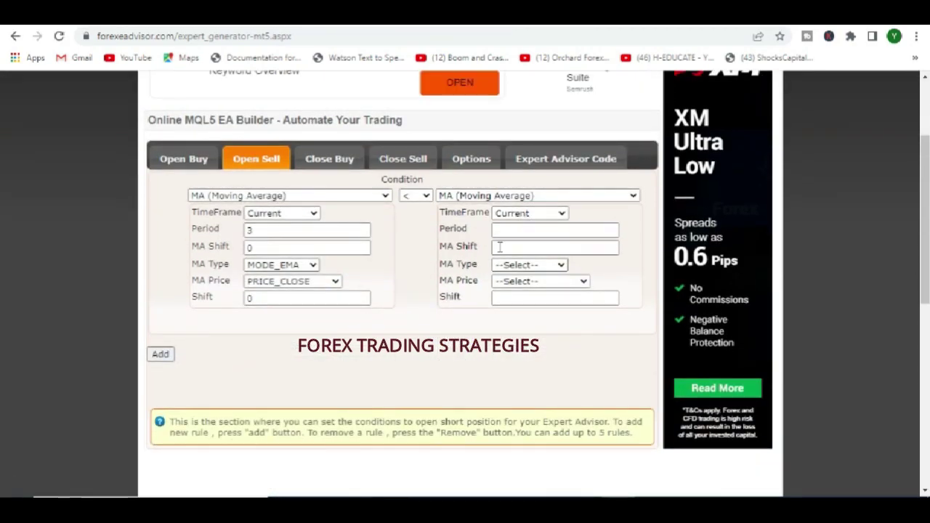
pyautogui.click(512, 232)
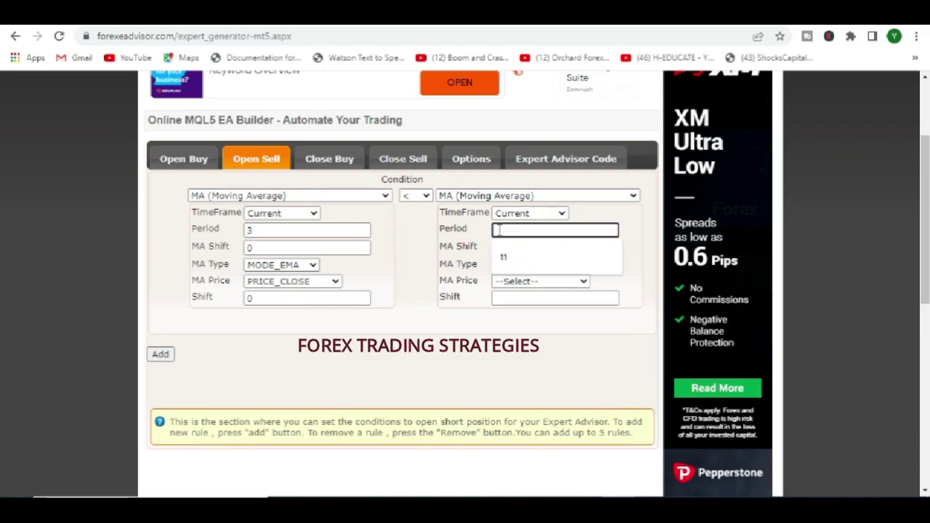
pyautogui.click(632, 221)
pyautogui.click(525, 247)
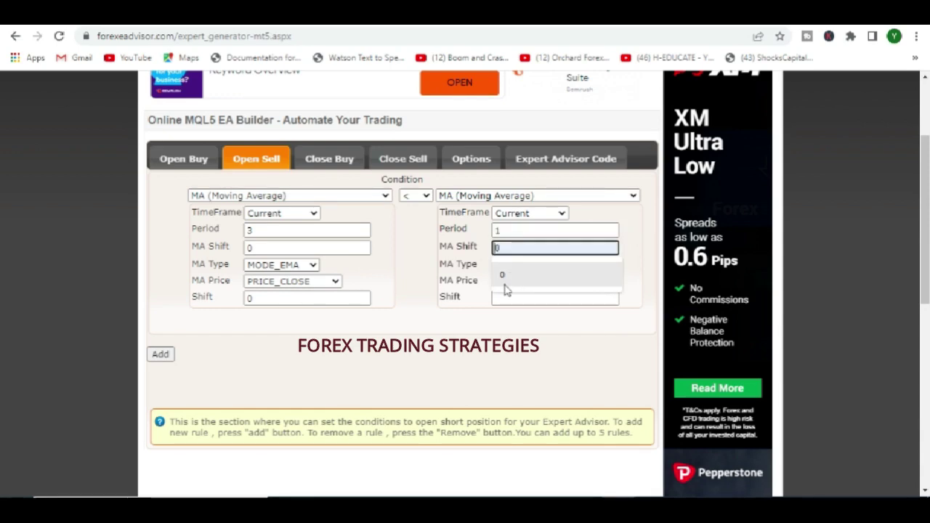
pyautogui.click(509, 273)
pyautogui.click(513, 265)
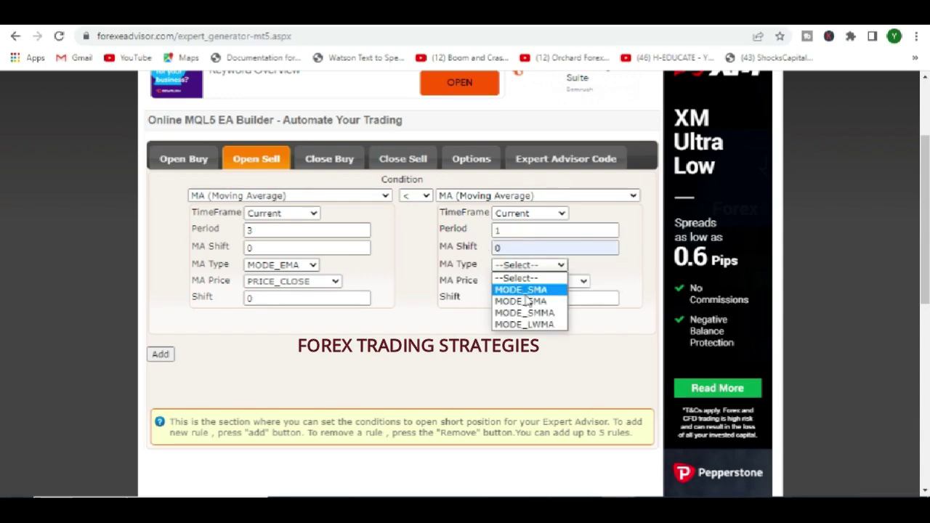
pyautogui.click(522, 300)
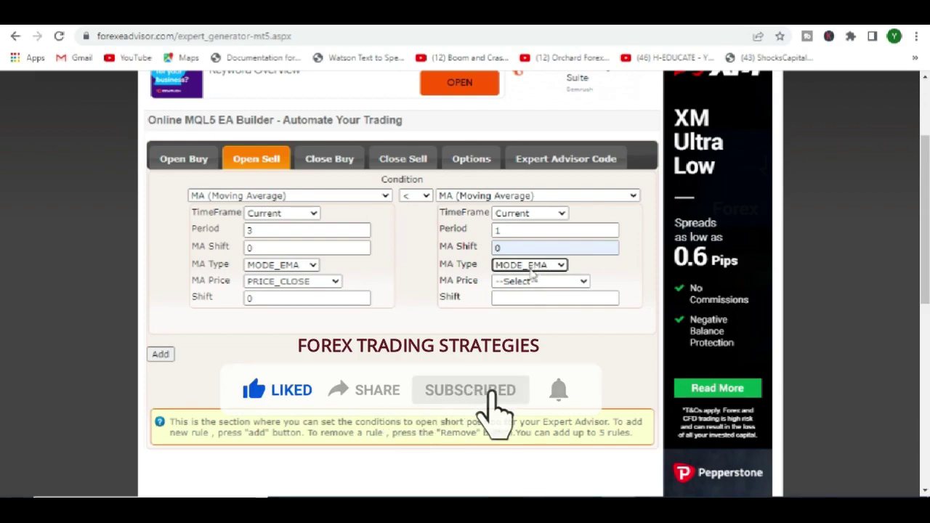
pyautogui.click(518, 284)
pyautogui.click(515, 306)
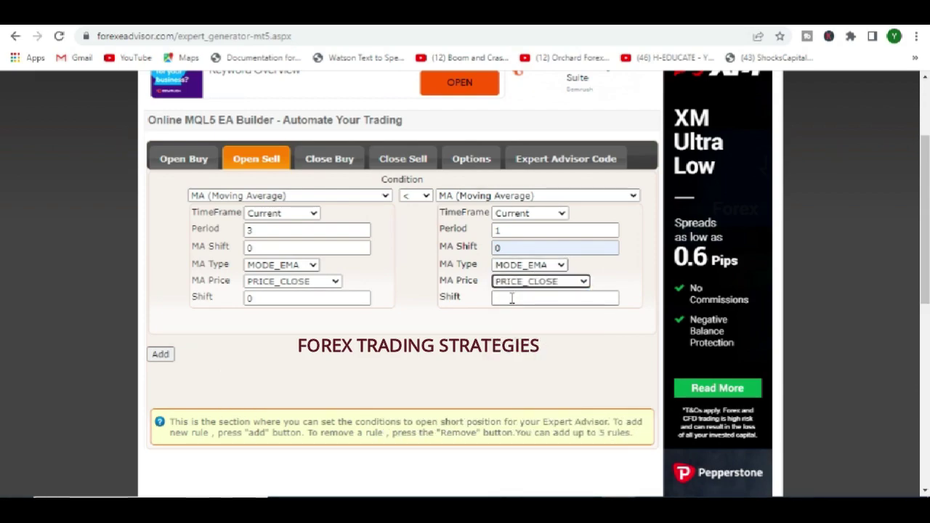
pyautogui.click(512, 298)
pyautogui.click(503, 325)
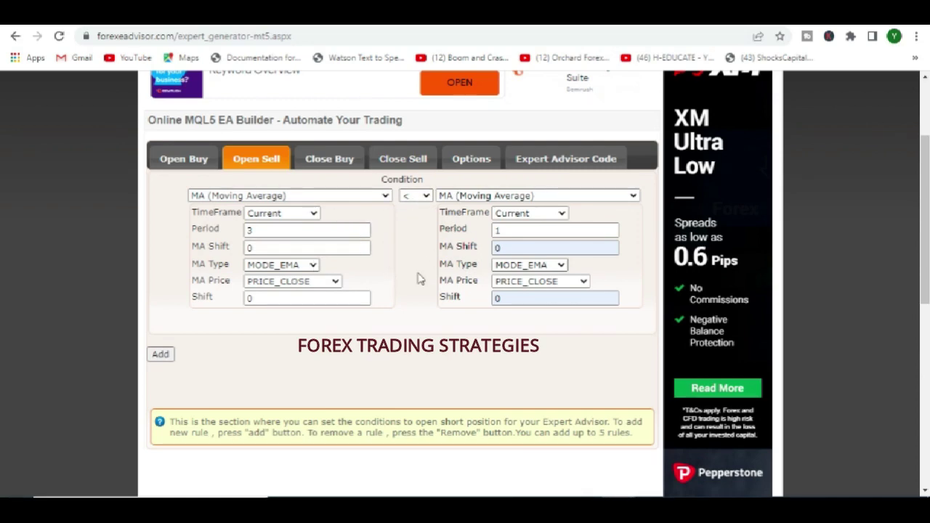
# Step: Switch to Close Buy and pick MA (Moving Average) as its first indicator
pyautogui.click(326, 162)
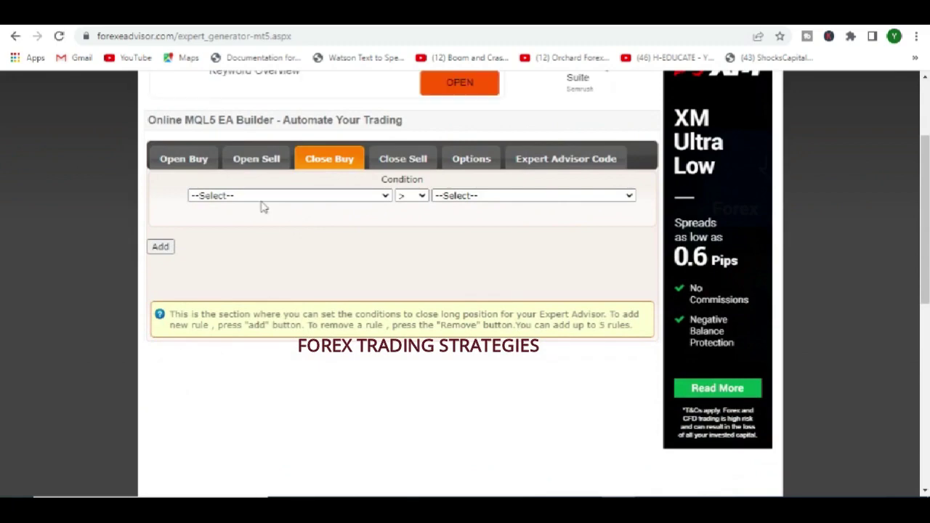
pyautogui.click(251, 197)
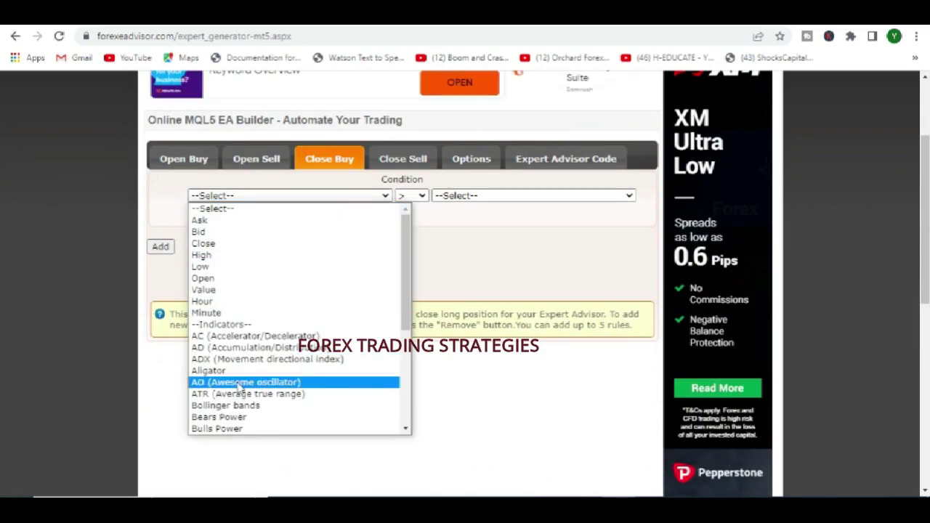
pyautogui.scroll(-3, 241, 378)
pyautogui.scroll(-1, 244, 338)
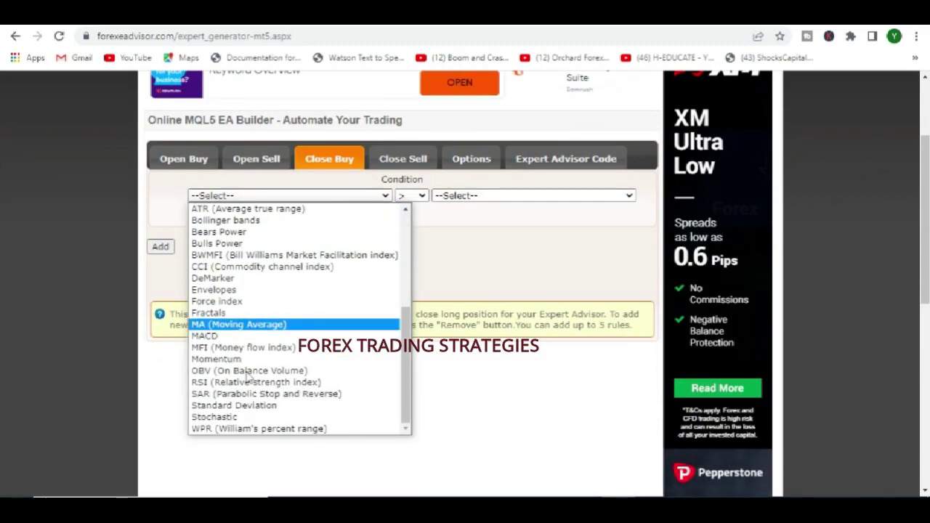
pyautogui.click(245, 325)
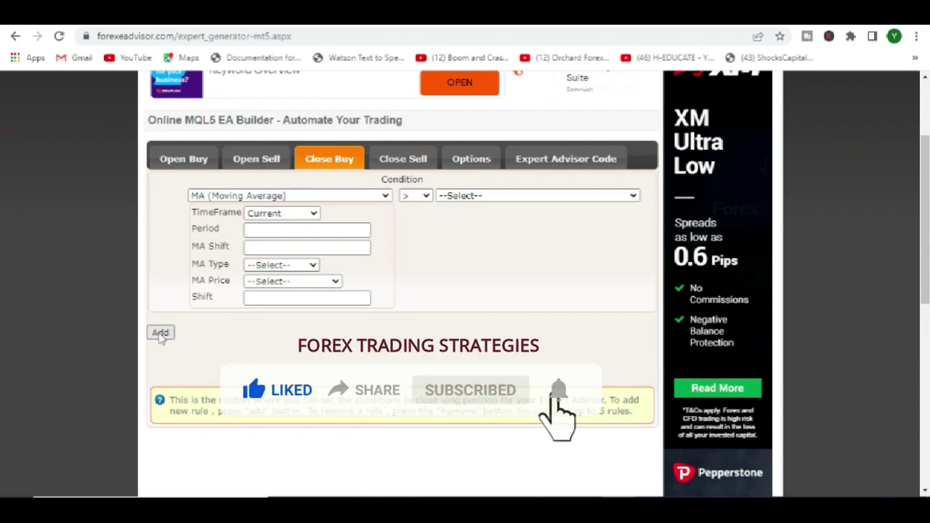
# Step: Add the Close Buy rule and give its average Period 3 and MA Shift 0
pyautogui.click(160, 334)
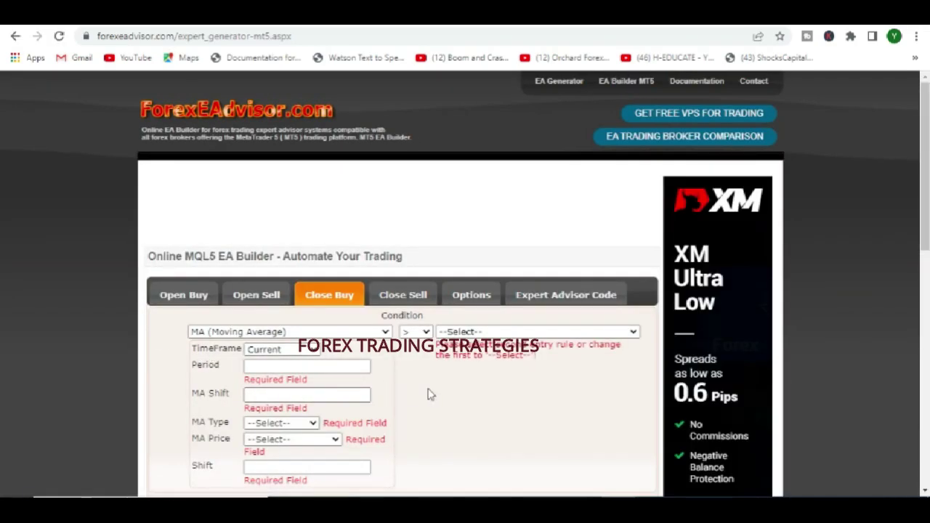
pyautogui.scroll(-3, 373, 316)
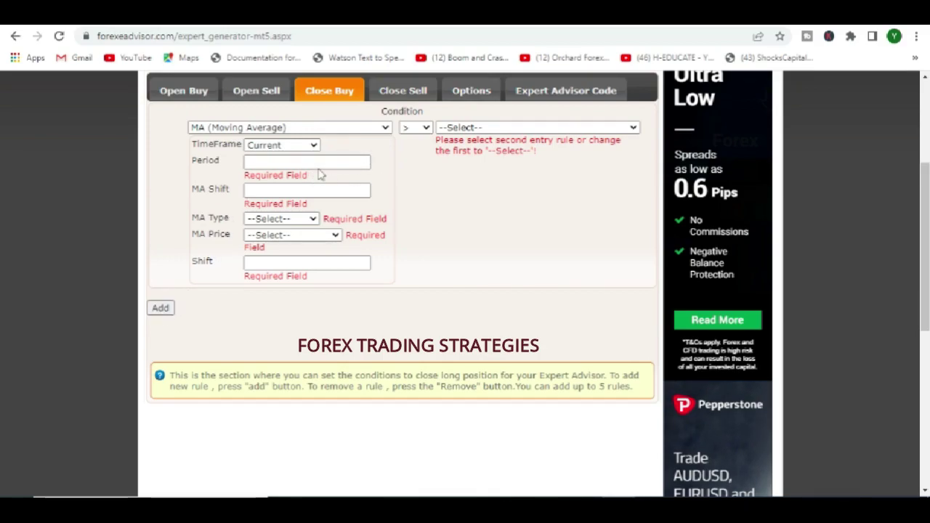
pyautogui.click(270, 161)
pyautogui.click(263, 192)
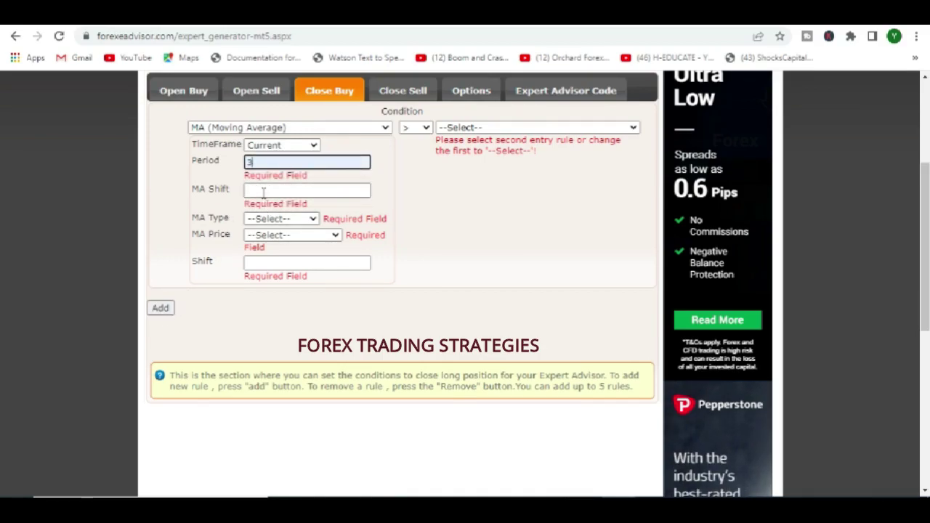
pyautogui.click(263, 192)
pyautogui.click(263, 207)
# Step: Set the Close Buy average to MODE_EMA on PRICE_CLOSE with Shift 0
pyautogui.click(272, 218)
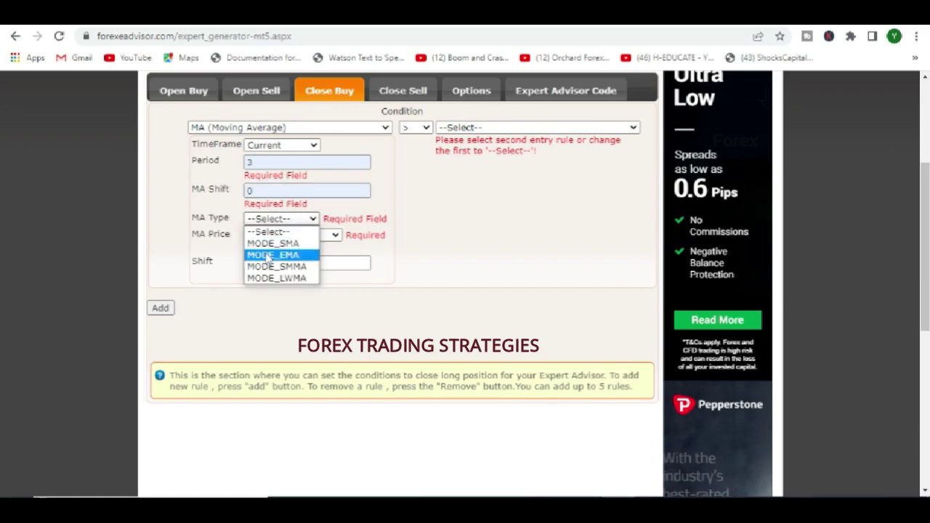
pyautogui.click(269, 256)
pyautogui.click(273, 235)
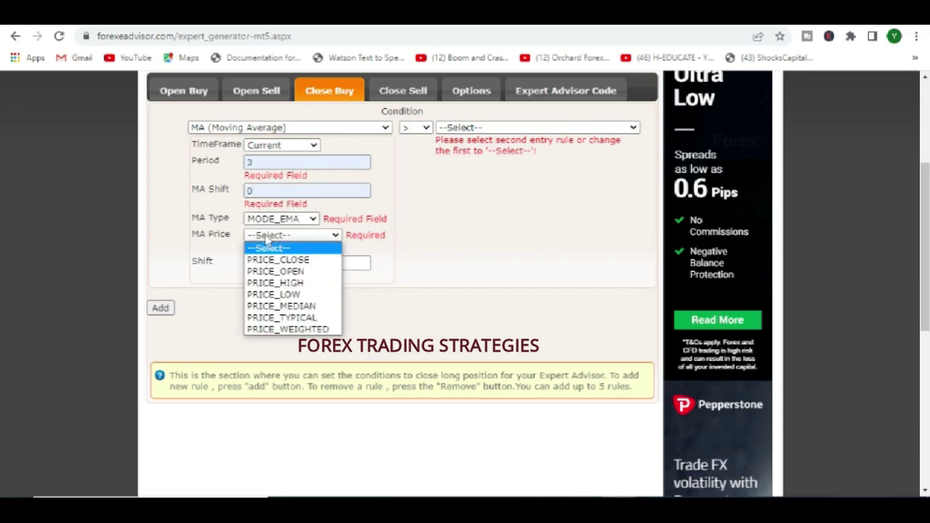
pyautogui.click(278, 263)
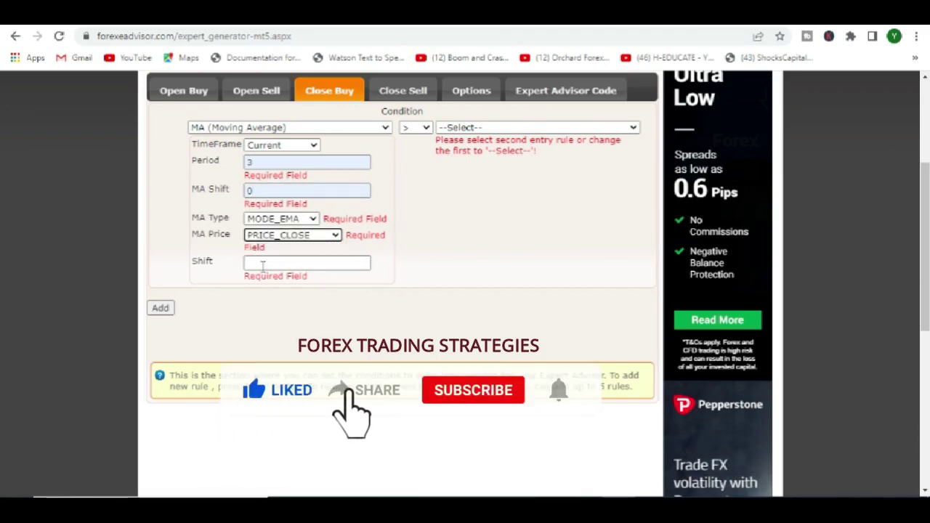
pyautogui.click(271, 263)
pyautogui.click(273, 295)
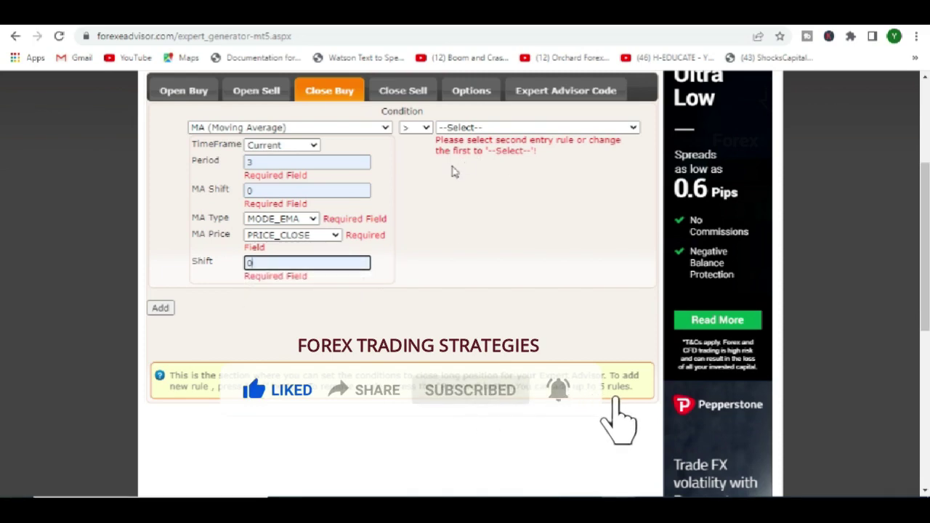
# Step: Set the Close Buy comparison to less-than
pyautogui.click(416, 130)
pyautogui.click(409, 154)
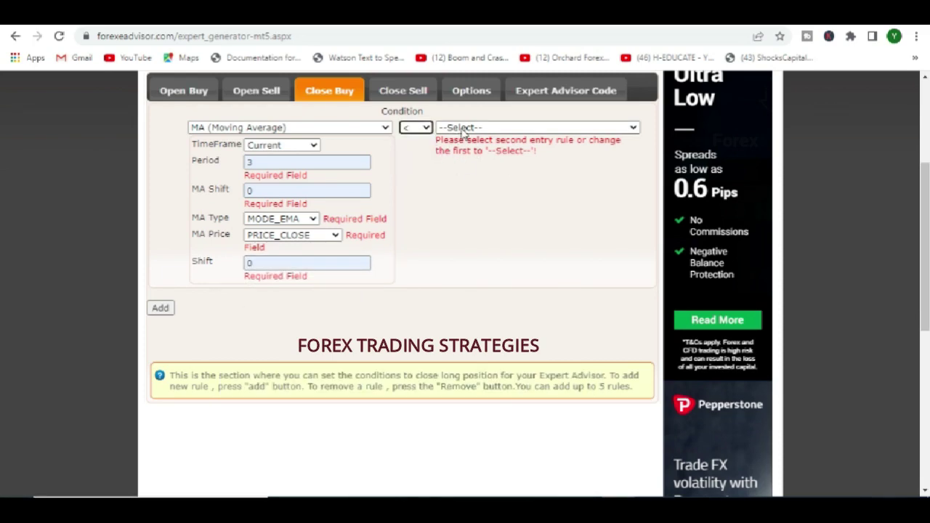
pyautogui.click(462, 129)
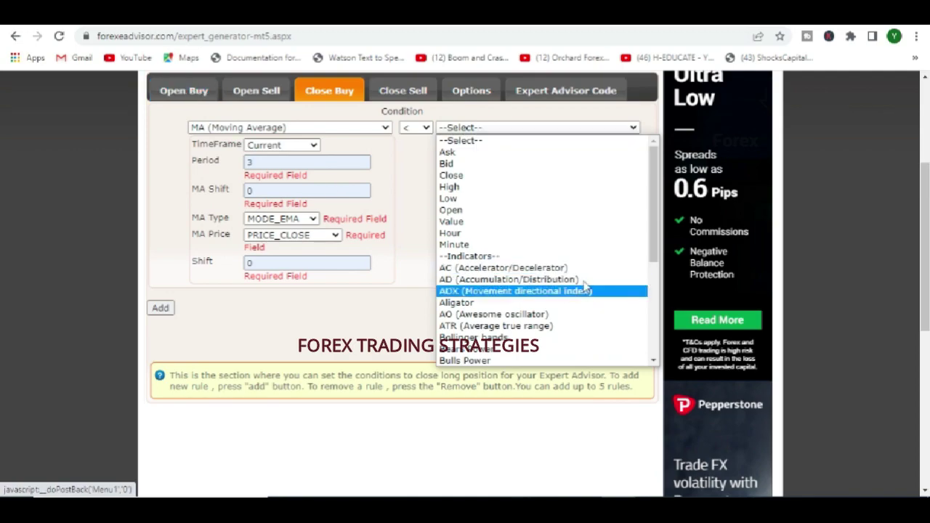
# Step: Compare against a second MA on Current timeframe with Period 1 and MA Shift 0
pyautogui.scroll(-3, 494, 324)
pyautogui.click(492, 258)
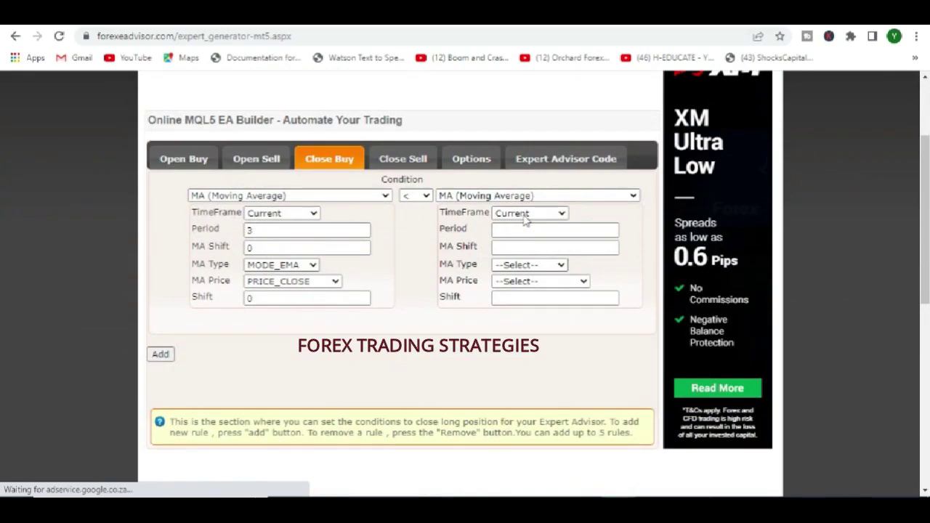
pyautogui.click(518, 212)
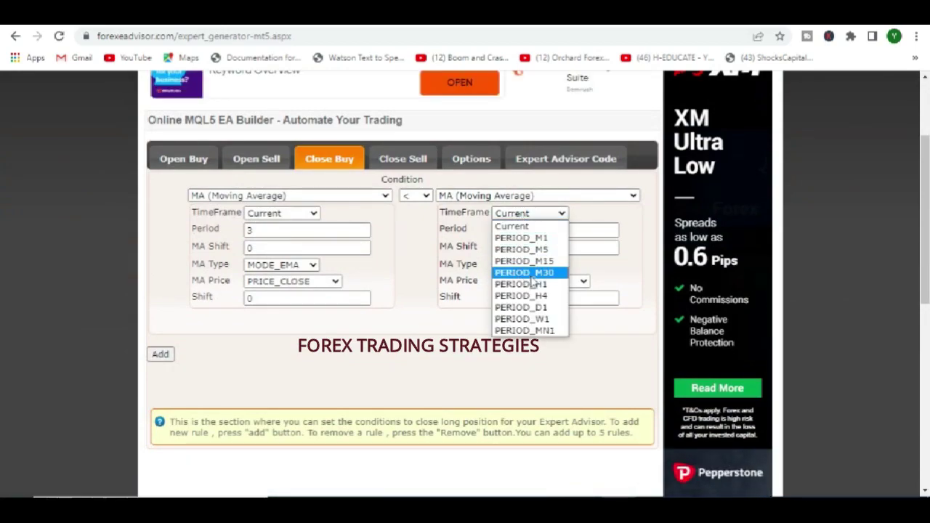
pyautogui.click(592, 216)
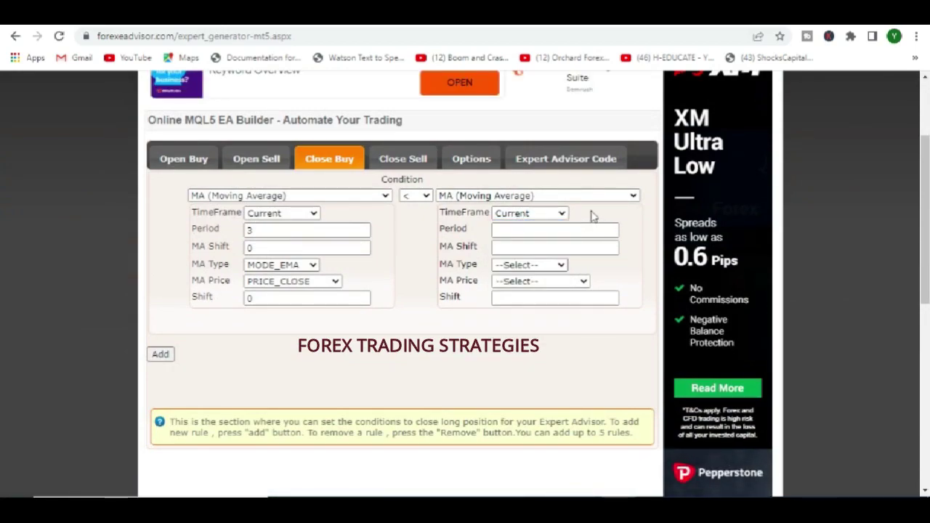
pyautogui.click(510, 231)
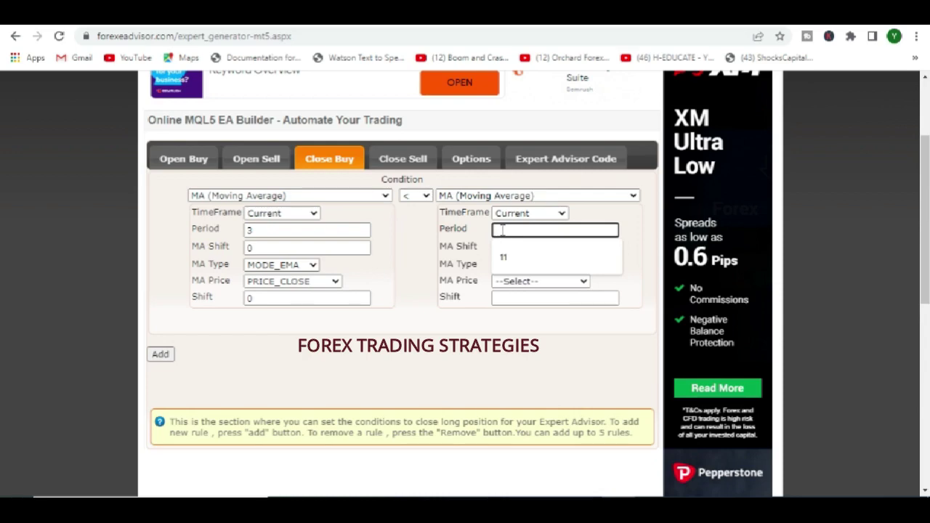
pyautogui.write('1')
pyautogui.click(517, 248)
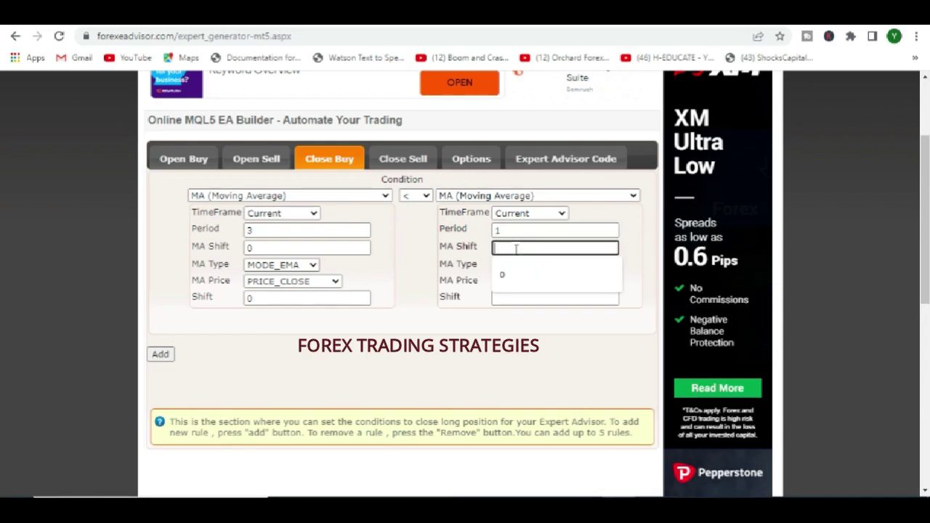
pyautogui.click(506, 279)
# Step: Make the second average MODE_EMA on PRICE_CLOSE with Shift 0
pyautogui.click(523, 265)
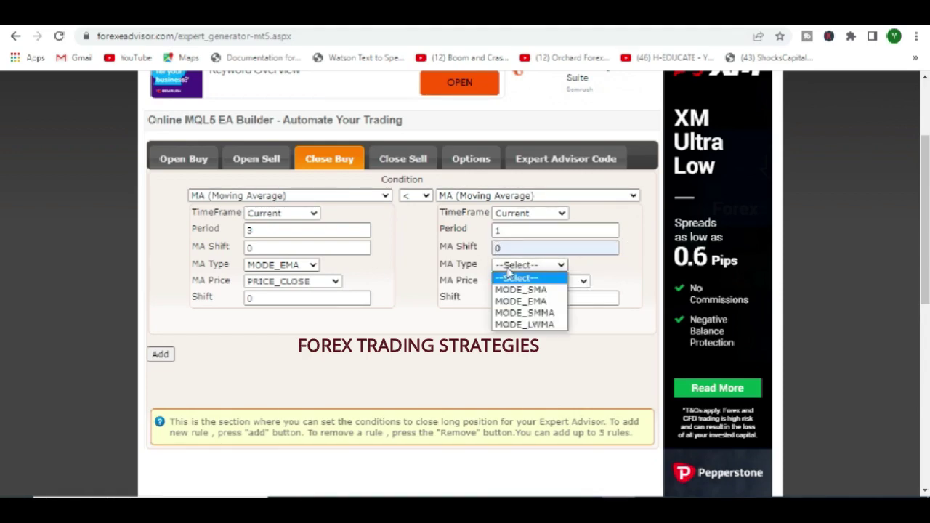
pyautogui.click(517, 301)
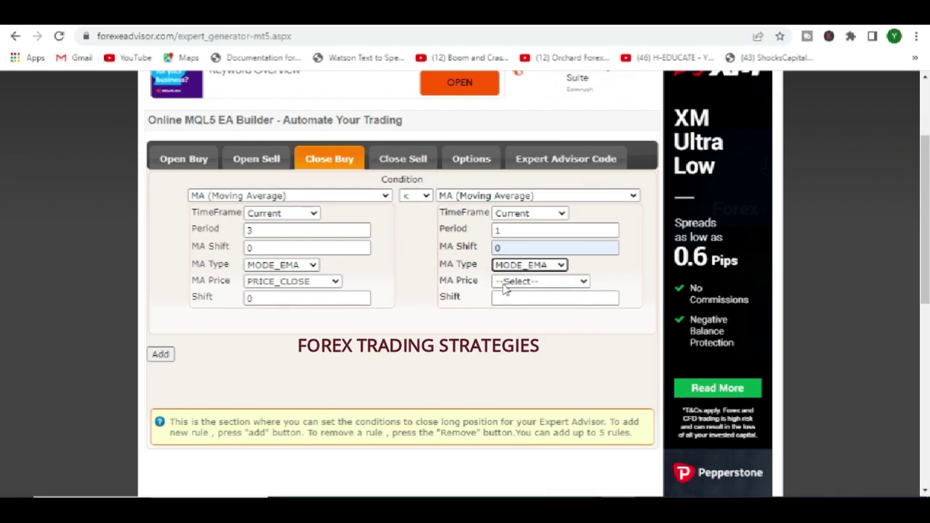
pyautogui.click(509, 281)
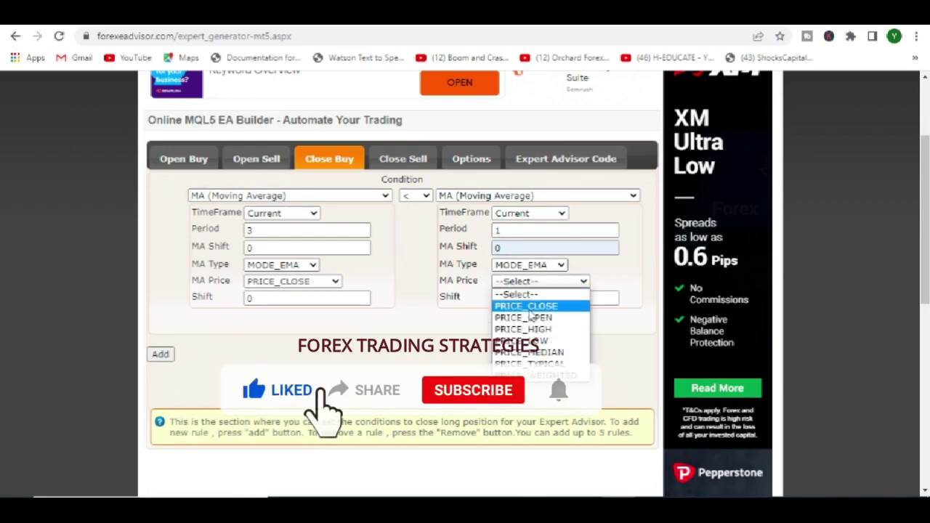
pyautogui.click(530, 306)
pyautogui.click(530, 298)
pyautogui.click(530, 322)
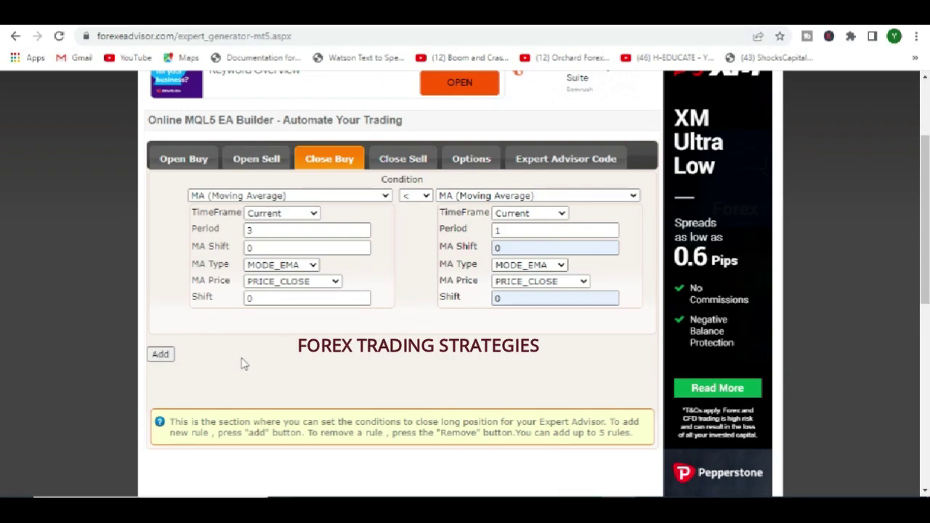
pyautogui.click(163, 358)
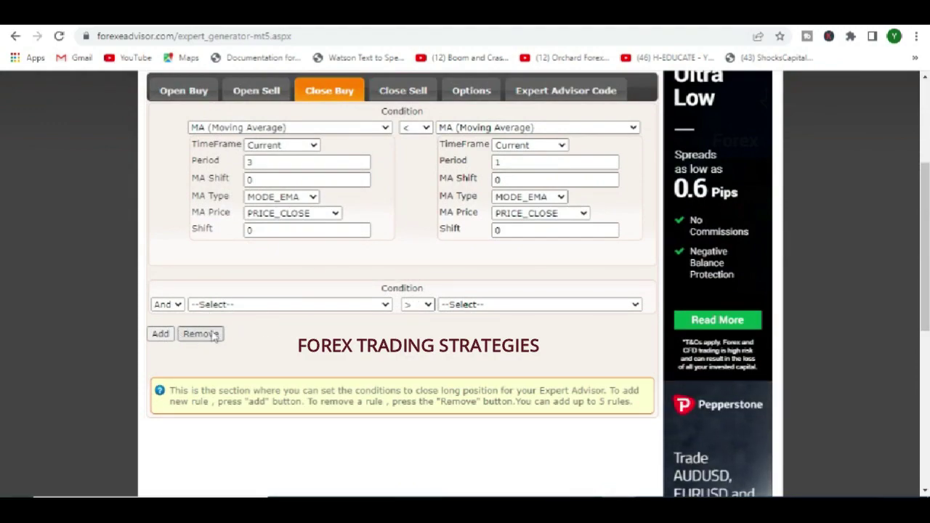
pyautogui.click(311, 306)
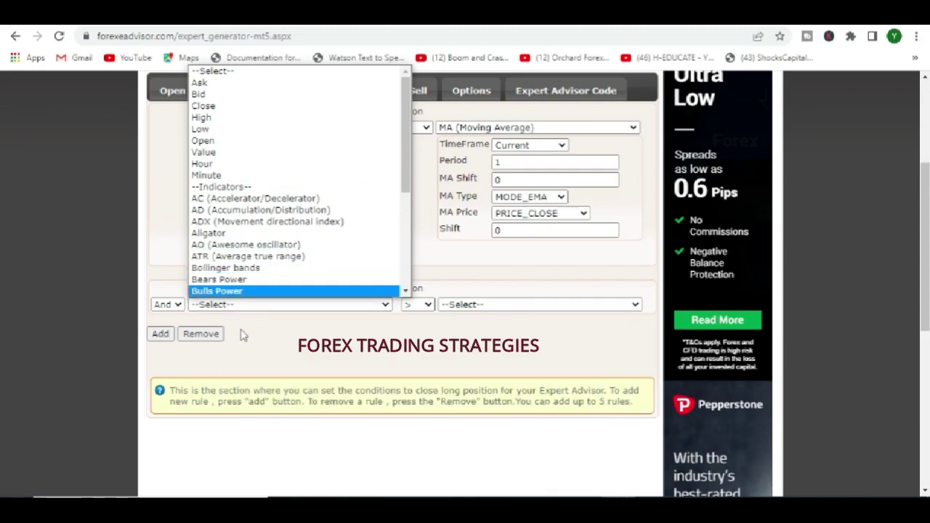
pyautogui.click(197, 336)
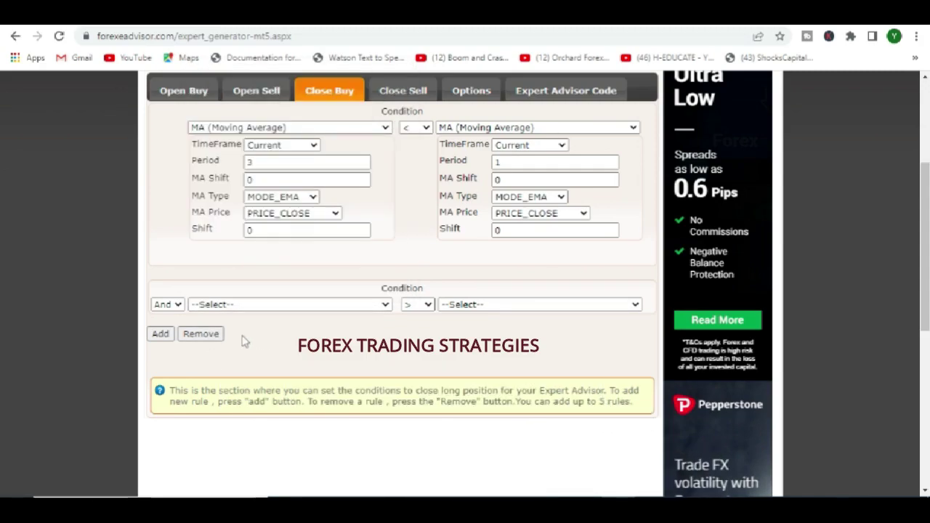
pyautogui.click(199, 334)
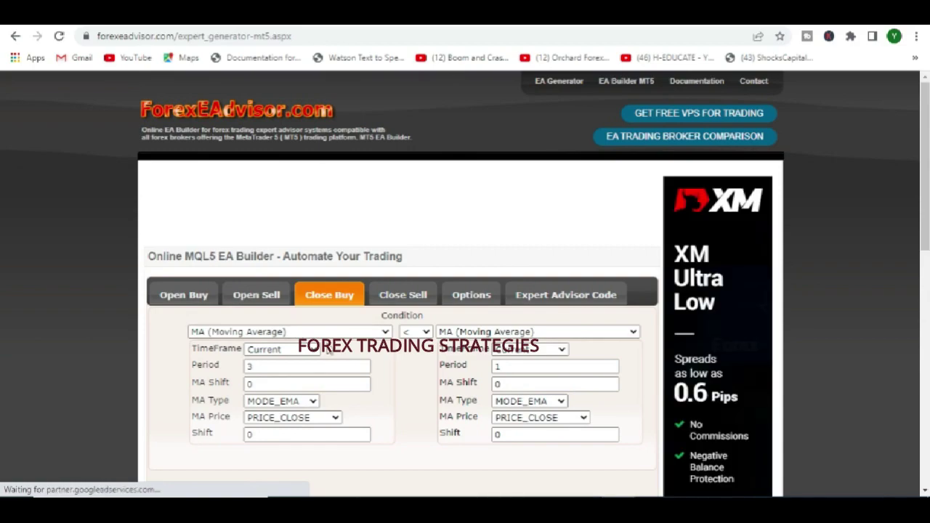
pyautogui.scroll(1, 390, 251)
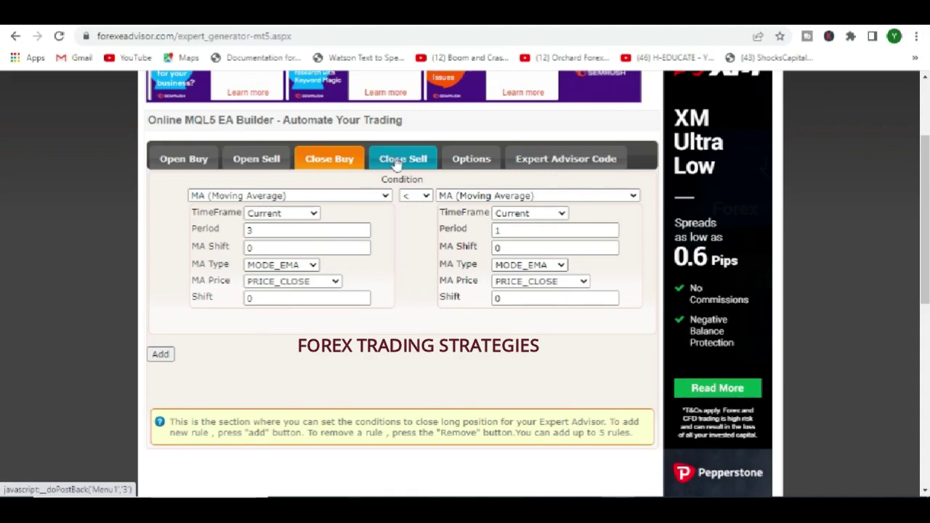
# Step: Review the Open Buy rules, then bring up the empty Close Sell conditions
pyautogui.click(180, 161)
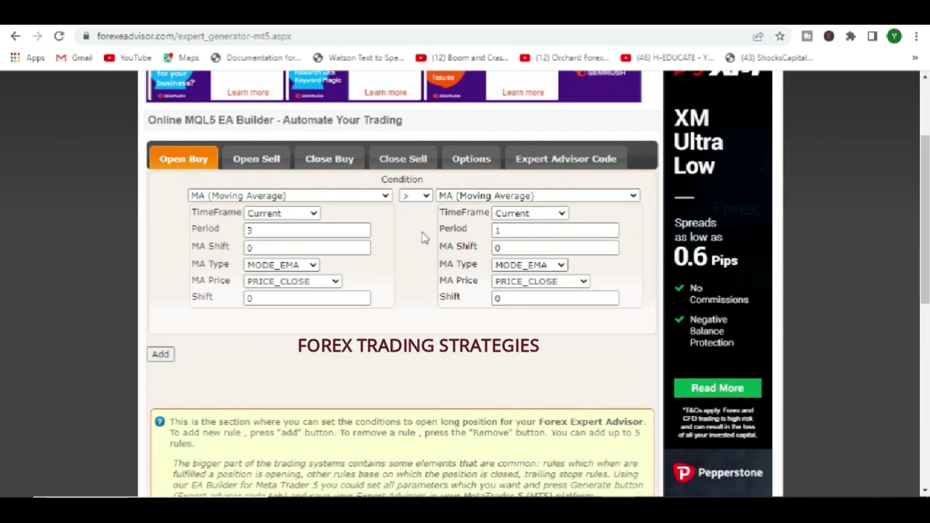
pyautogui.click(404, 160)
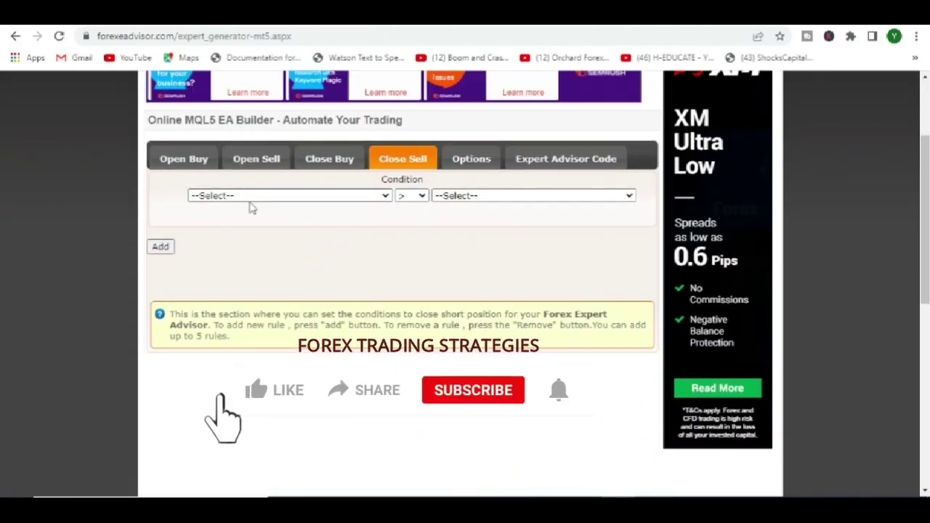
# Step: Choose MA (Moving Average) as the left-side indicator of the Close Sell condition
pyautogui.click(249, 196)
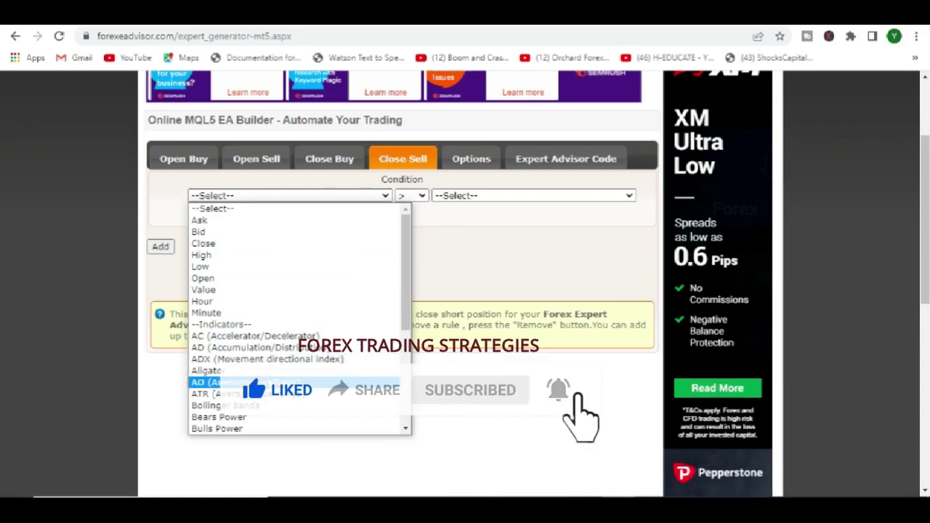
pyautogui.scroll(-5, 240, 364)
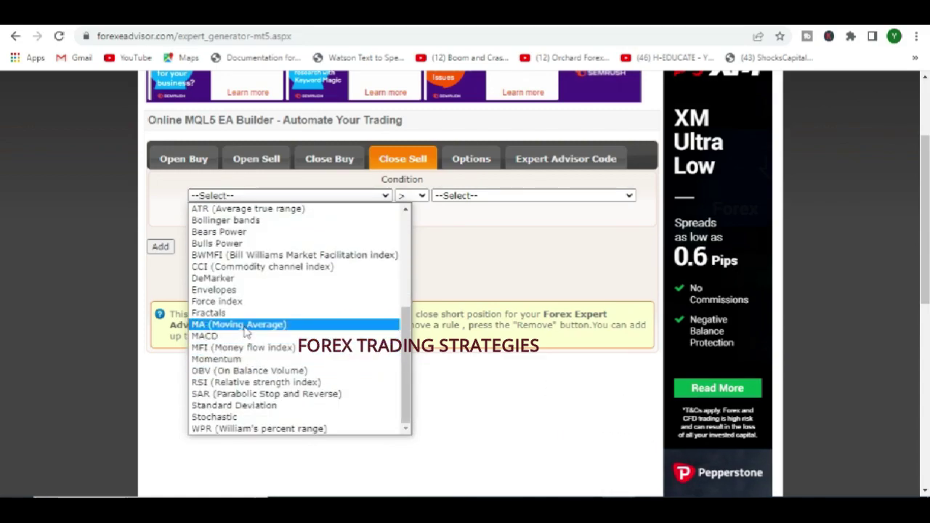
pyautogui.click(245, 332)
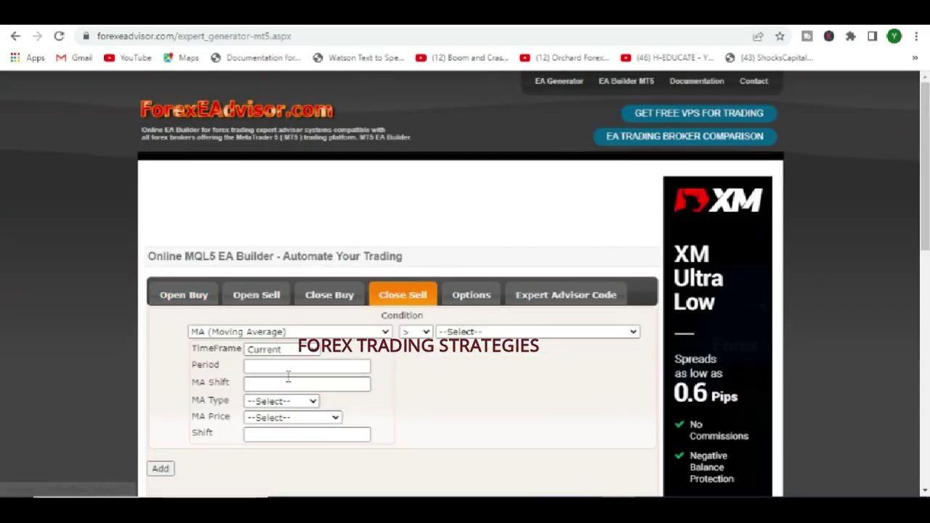
pyautogui.scroll(-1, 302, 325)
# Step: Set the left MA to period 3, MA shift 0, MODE_EMA, PRICE_CLOSE and shift 0
pyautogui.click(266, 295)
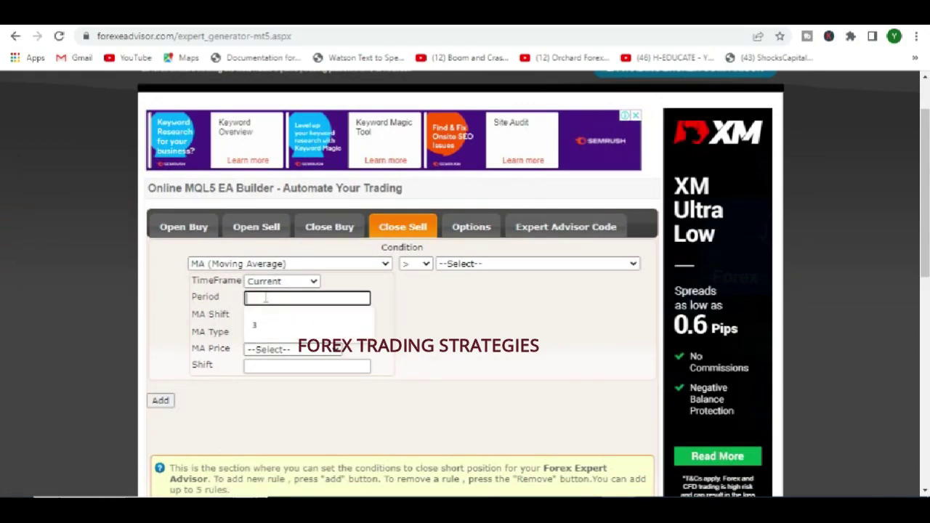
pyautogui.click(280, 333)
pyautogui.click(258, 315)
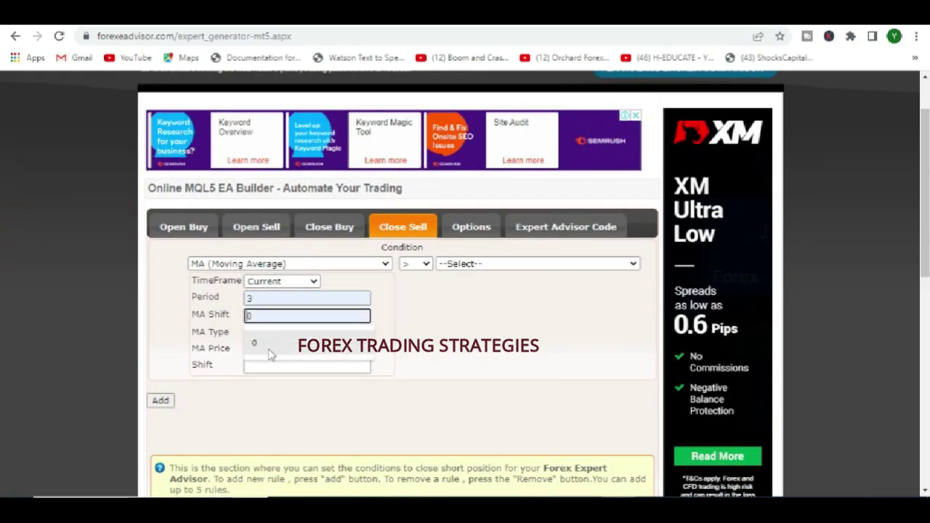
pyautogui.click(270, 349)
pyautogui.click(266, 334)
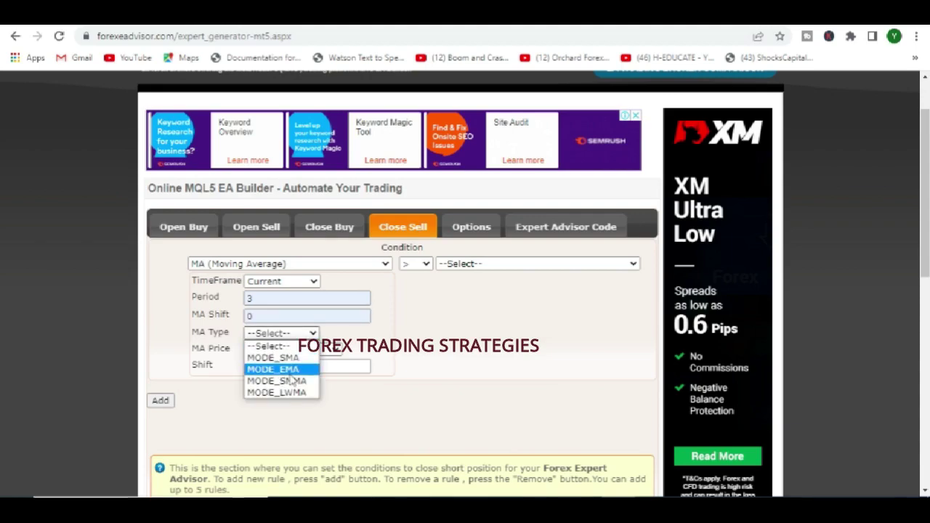
pyautogui.click(280, 370)
pyautogui.click(269, 356)
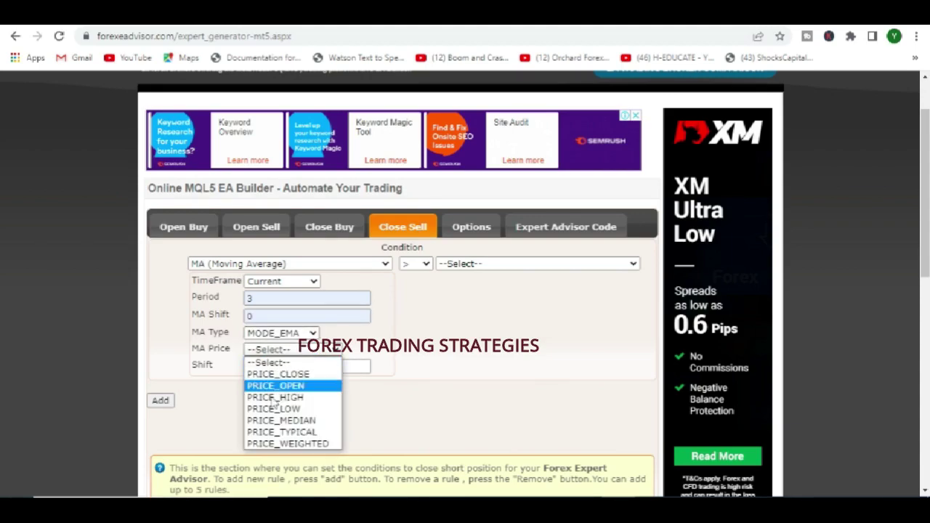
pyautogui.click(270, 370)
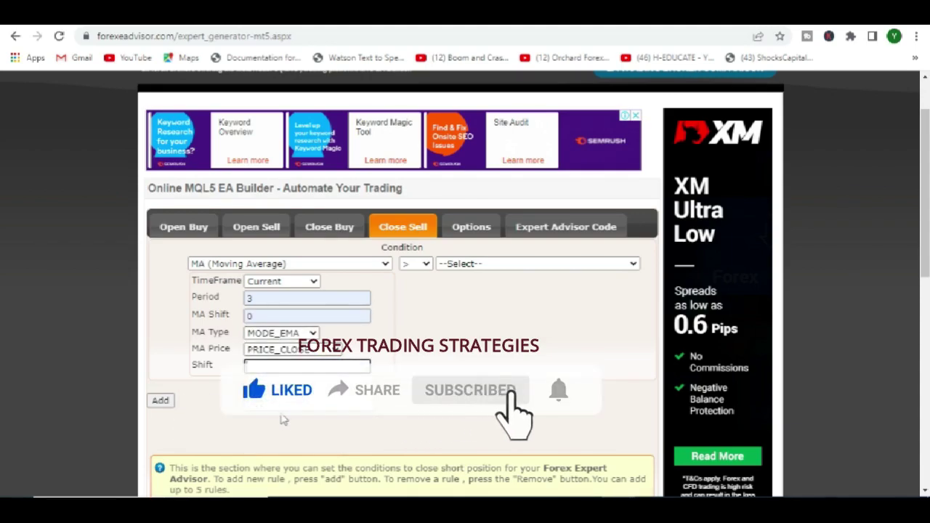
pyautogui.click(270, 367)
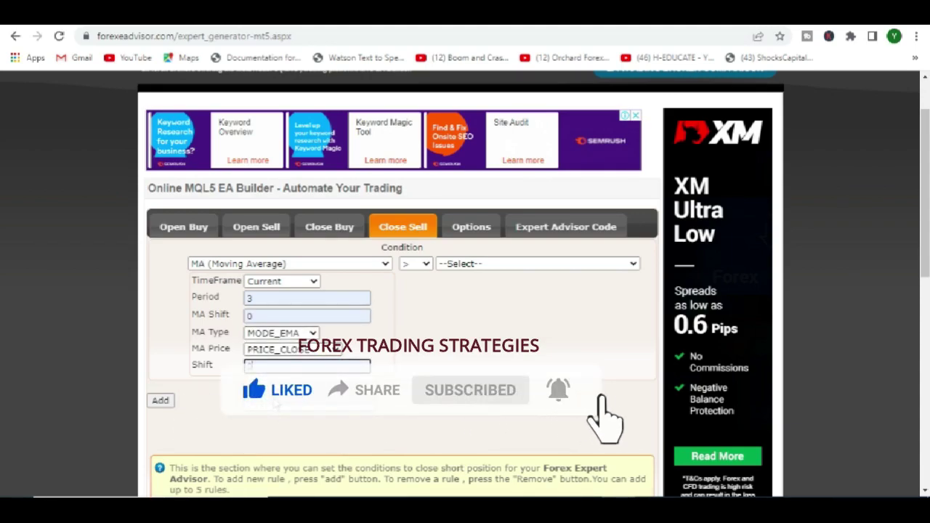
# Step: Choose a moving average as the right side of the comparison
pyautogui.click(452, 265)
pyautogui.scroll(-5, 515, 178)
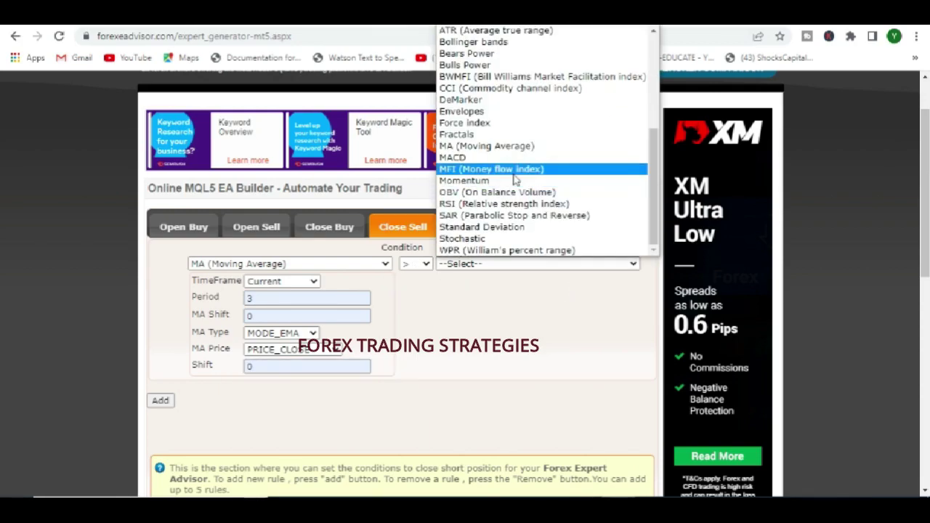
pyautogui.click(485, 148)
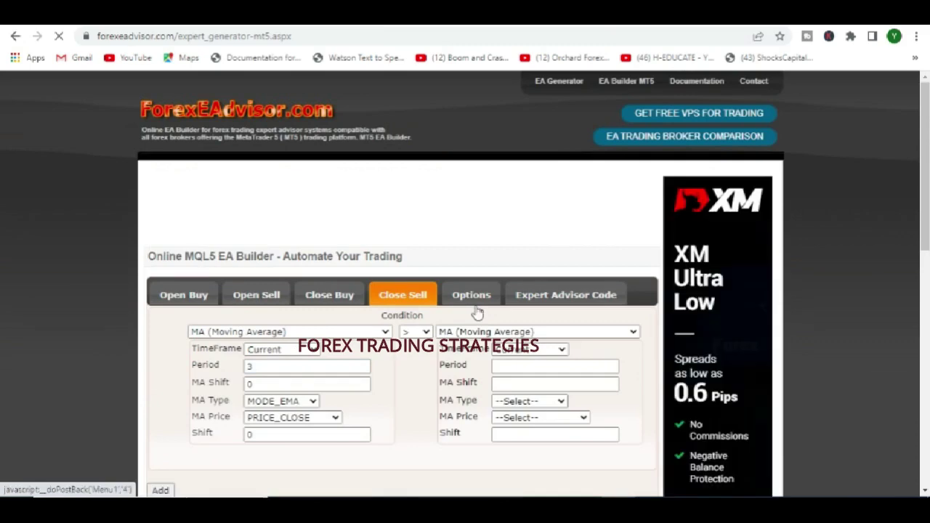
# Step: Give the right-side MA a period, MA shift 0, MODE_EMA, PRICE_CLOSE and shift 0
pyautogui.click(508, 366)
pyautogui.write('3')
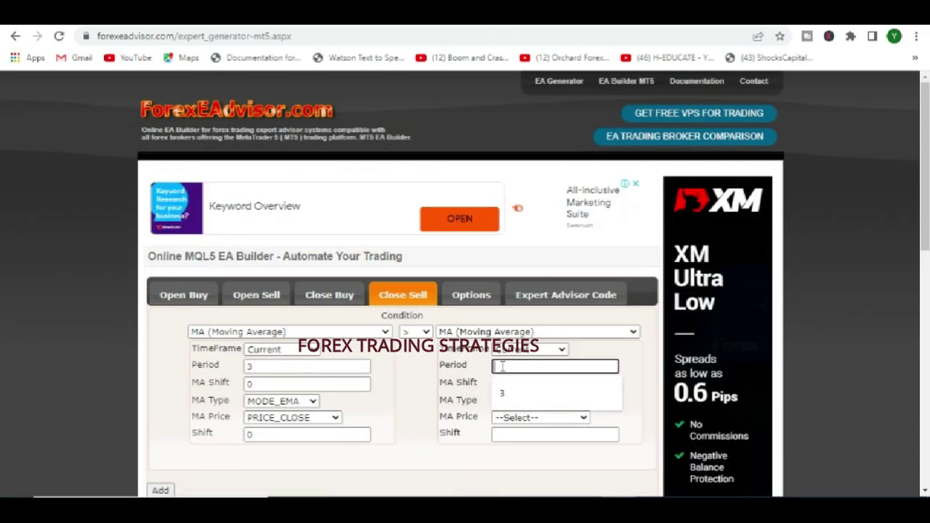
pyautogui.write('1')
pyautogui.click(503, 385)
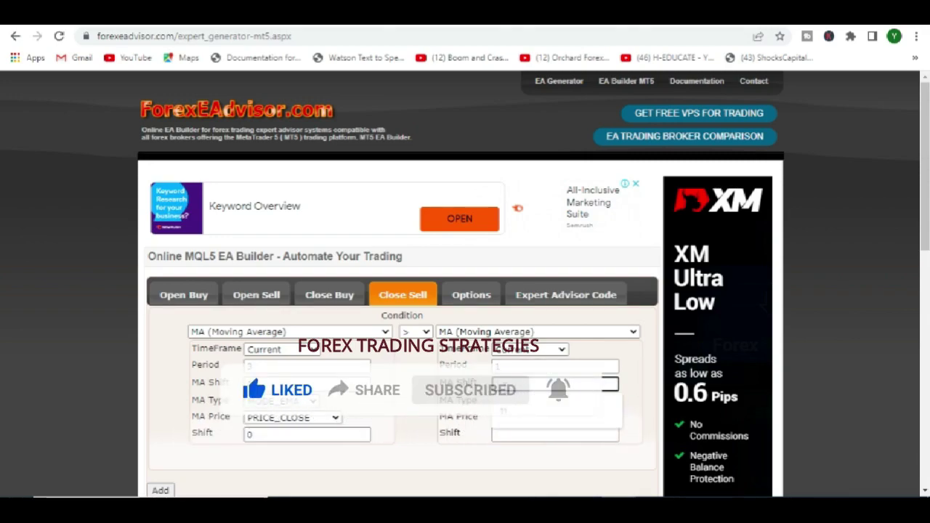
pyautogui.write('0')
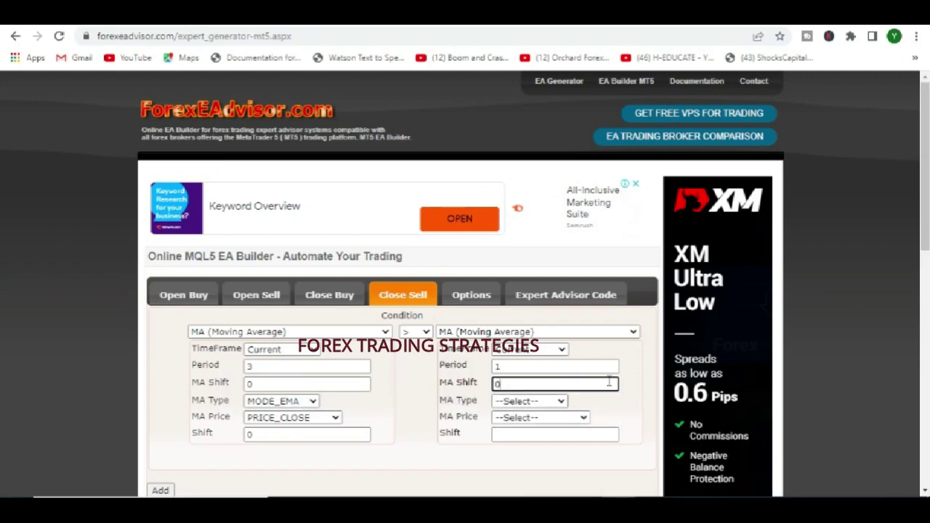
pyautogui.click(527, 402)
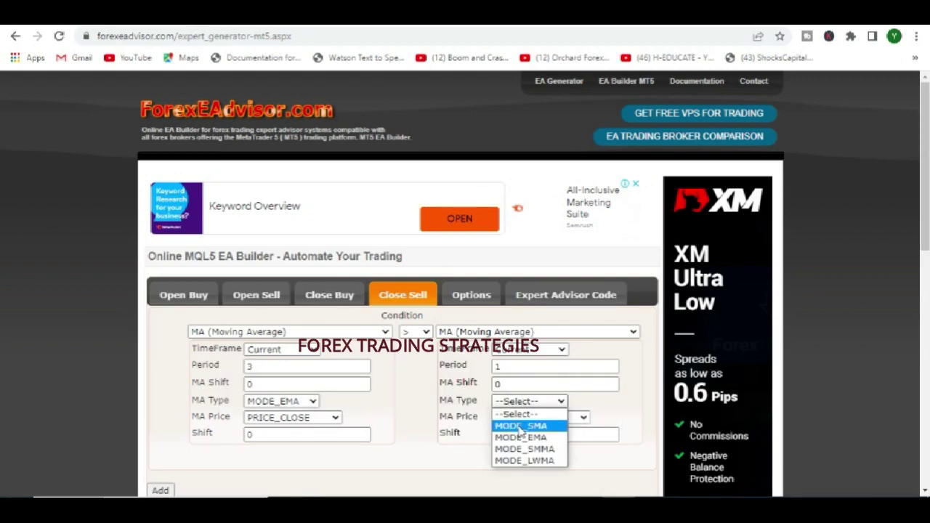
pyautogui.click(518, 438)
pyautogui.click(516, 418)
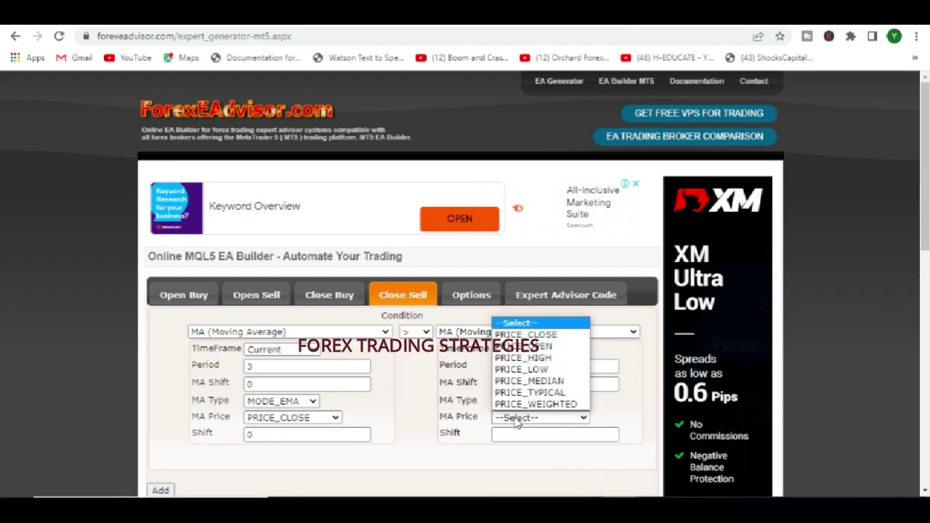
pyautogui.click(518, 336)
pyautogui.click(510, 434)
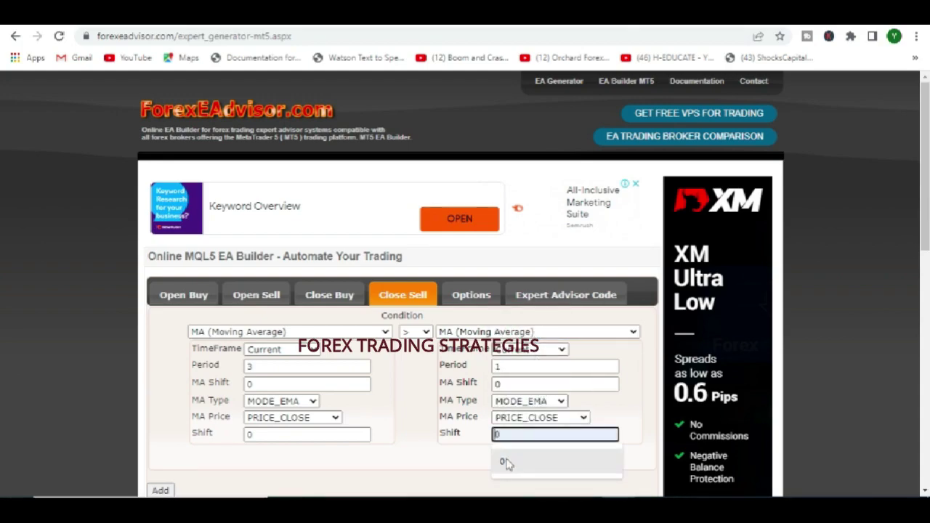
pyautogui.click(505, 461)
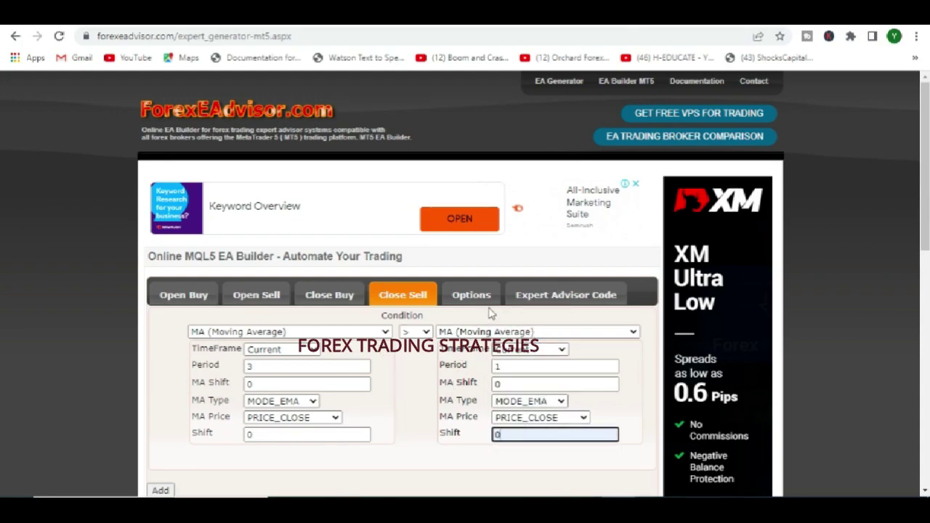
pyautogui.scroll(-2, 418, 374)
pyautogui.scroll(-1, 418, 369)
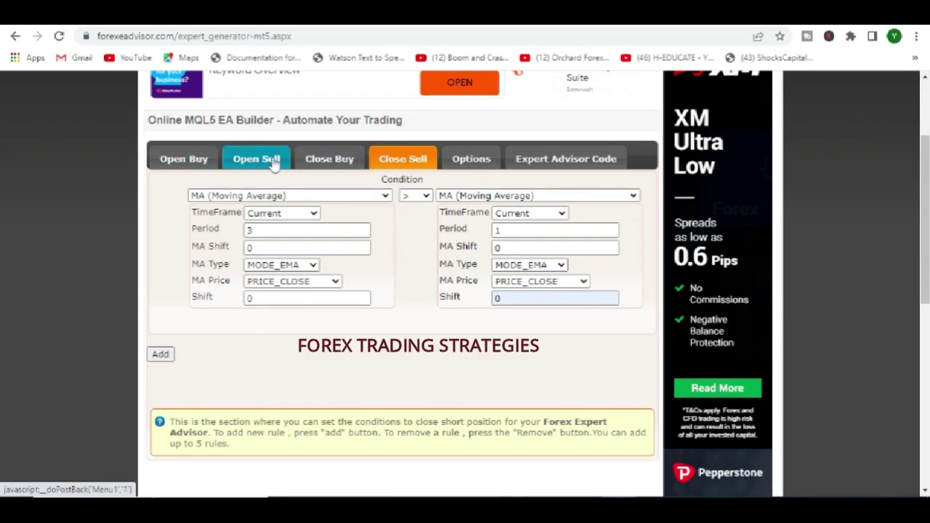
# Step: In the Options section, set the lot size to 0.001
pyautogui.click(470, 159)
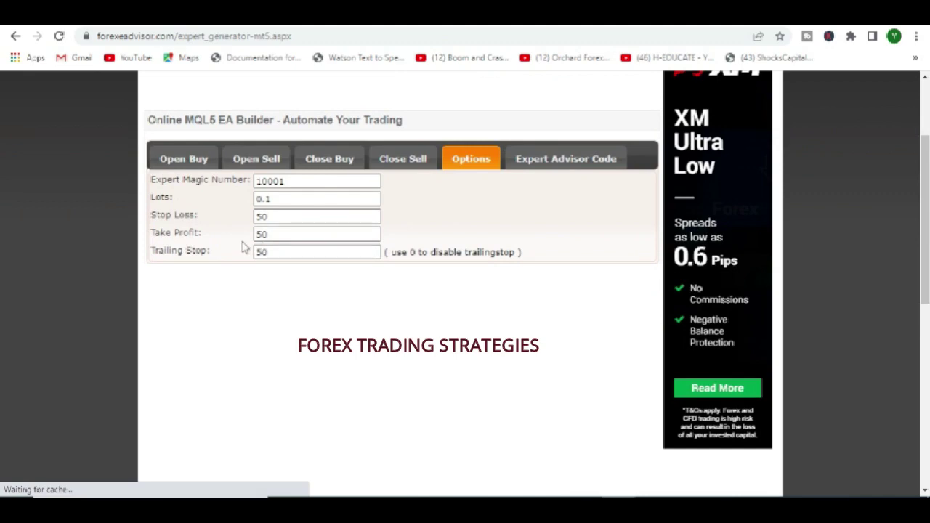
pyautogui.click(264, 199)
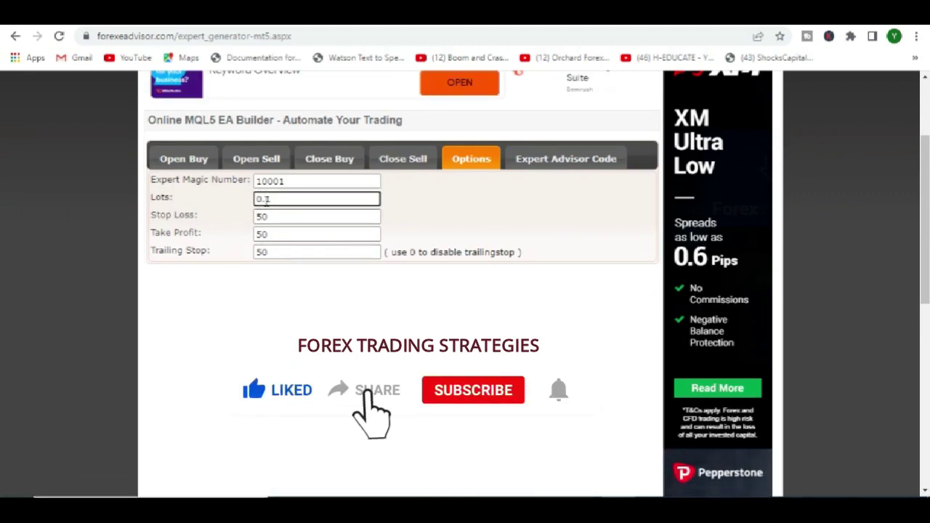
pyautogui.write('00')
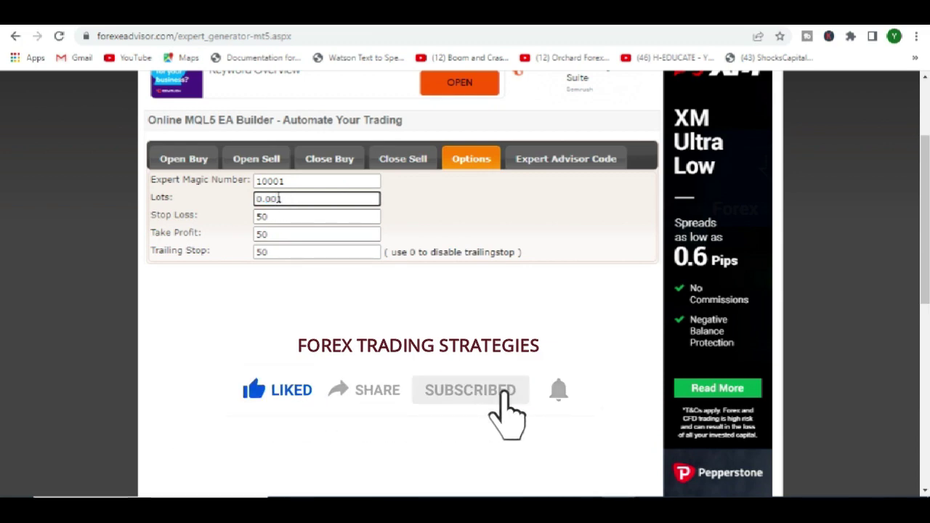
pyautogui.moveTo(279, 198); pyautogui.dragTo(286, 199)
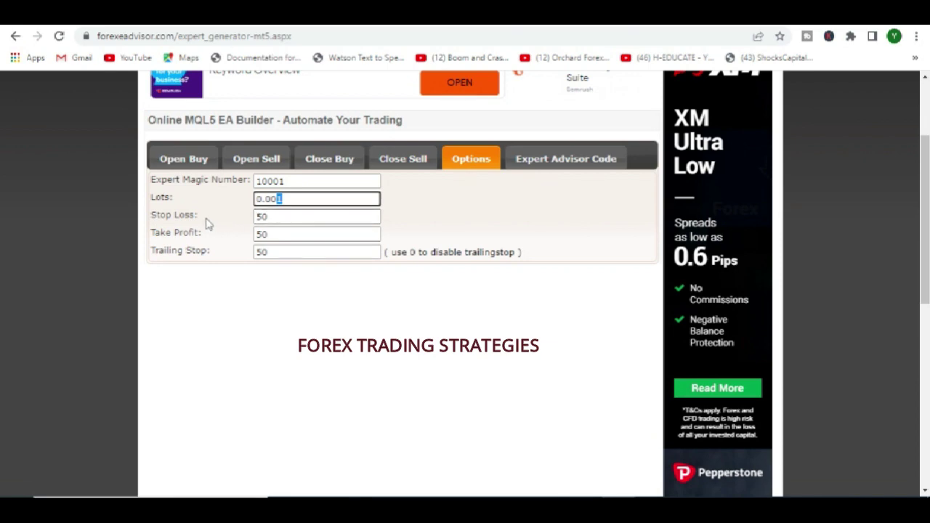
# Step: Set Stop Loss, Take Profit and Trailing Stop each to 0
pyautogui.moveTo(272, 216); pyautogui.dragTo(245, 220)
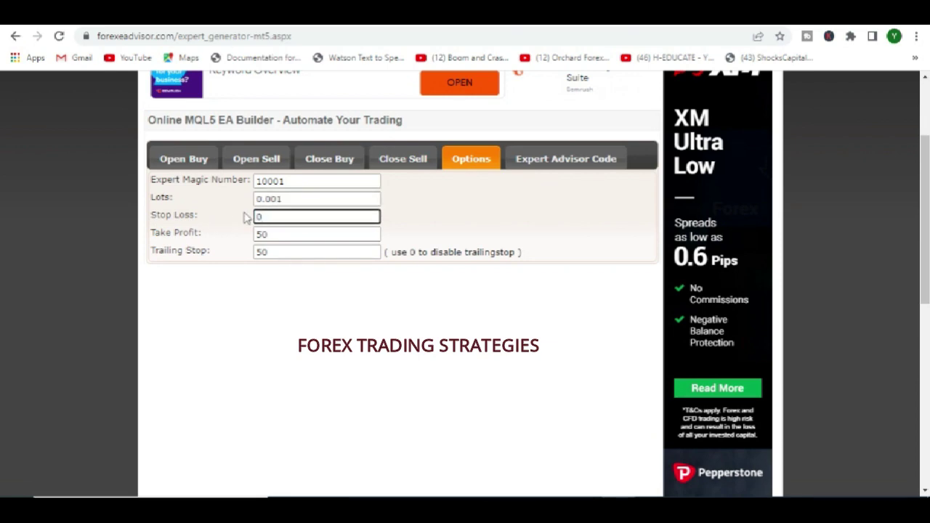
pyautogui.moveTo(284, 234); pyautogui.dragTo(254, 237)
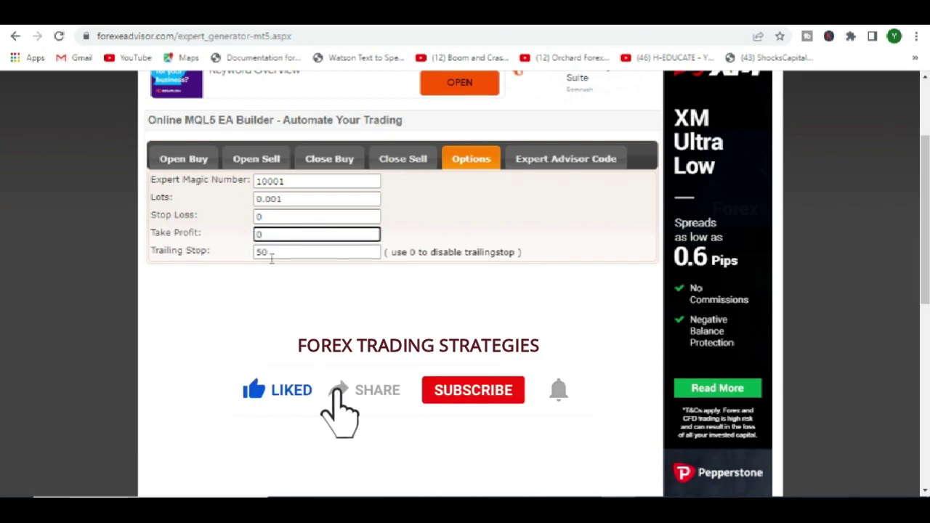
pyautogui.moveTo(273, 252); pyautogui.dragTo(256, 252)
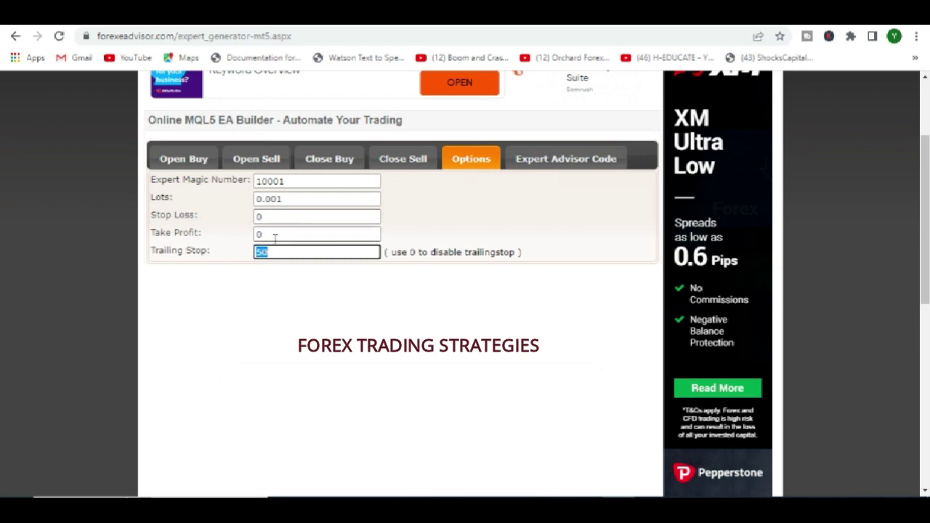
pyautogui.write('0')
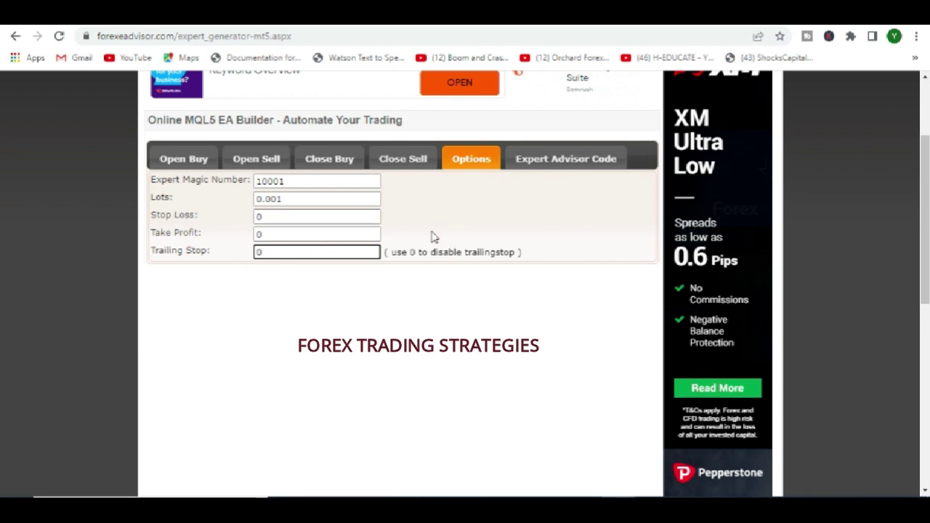
# Step: Select the end of the Expert Magic Number to replace 10001 with 1009088
pyautogui.moveTo(276, 180); pyautogui.dragTo(305, 182)
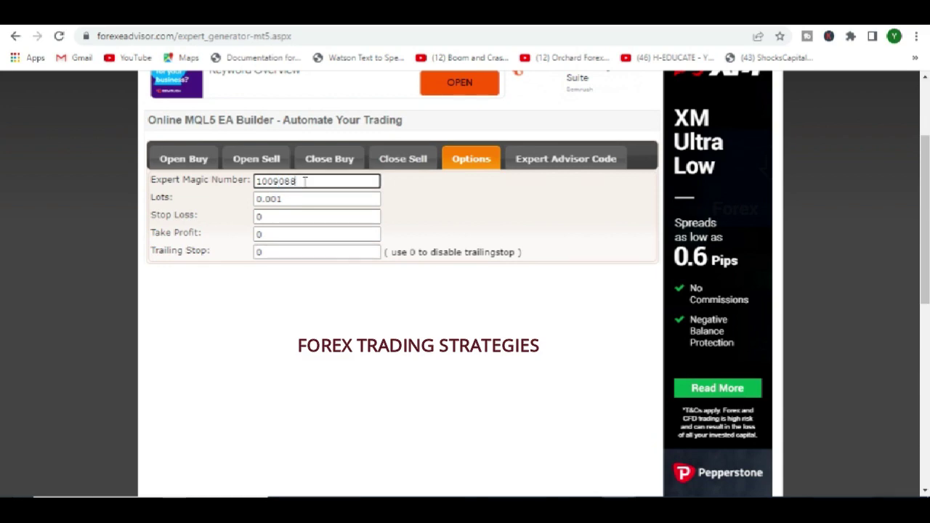
# Step: Confirm the magic number and view the still-empty Expert Advisor Code section
pyautogui.click(413, 205)
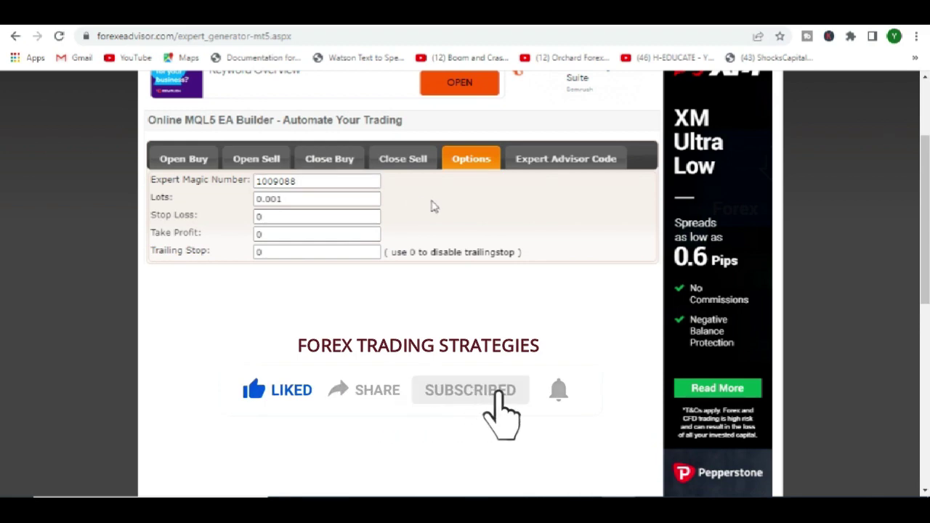
pyautogui.click(552, 159)
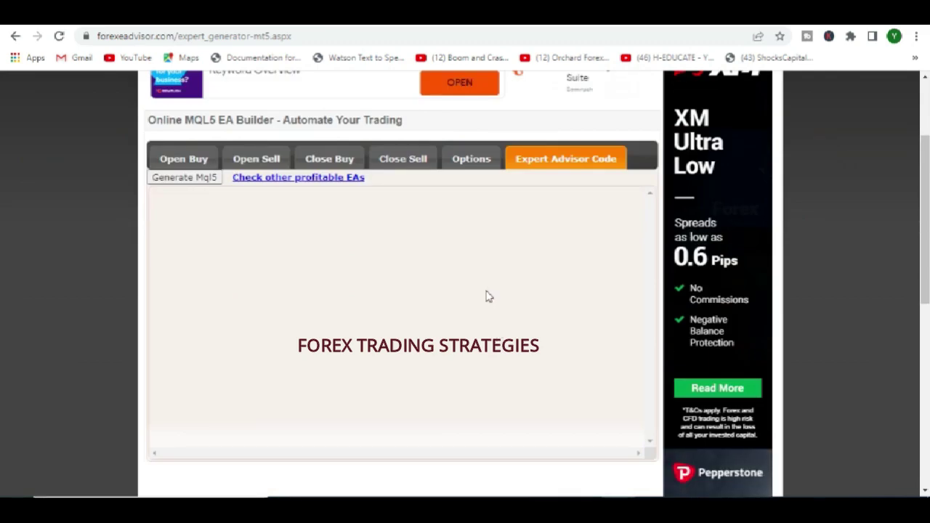
pyautogui.scroll(-3, 483, 312)
pyautogui.scroll(2, 465, 307)
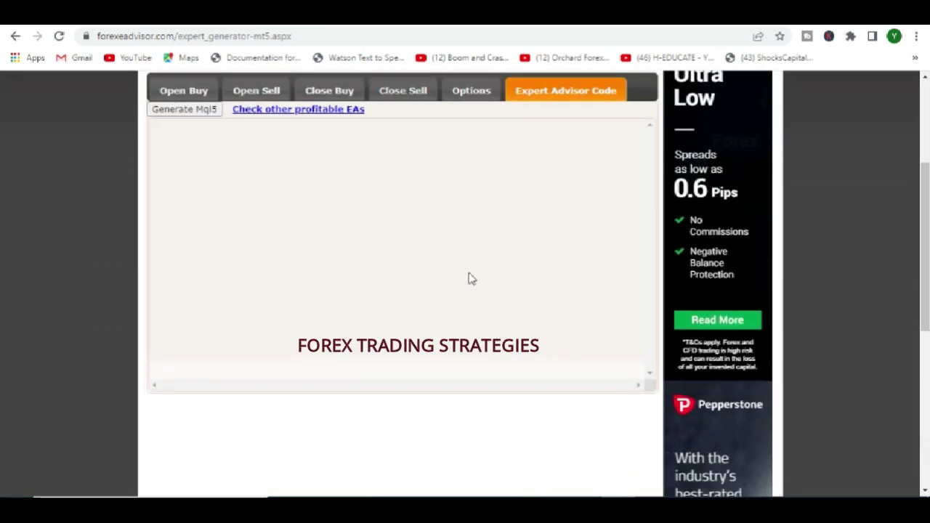
pyautogui.scroll(1, 436, 272)
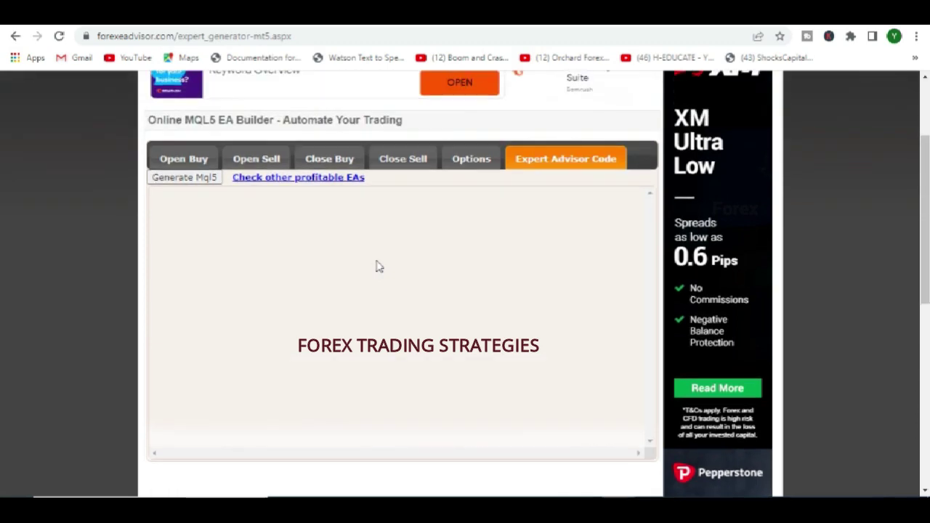
pyautogui.click(184, 177)
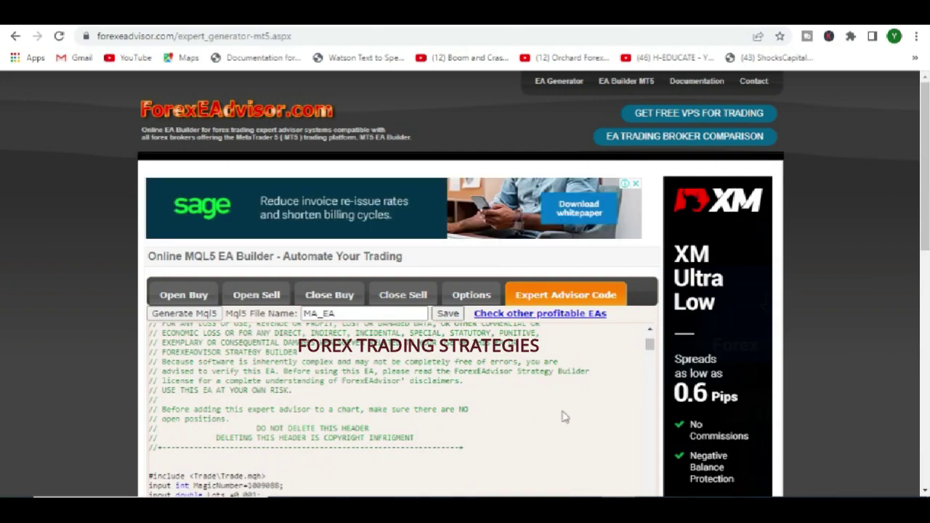
pyautogui.scroll(-2, 550, 382)
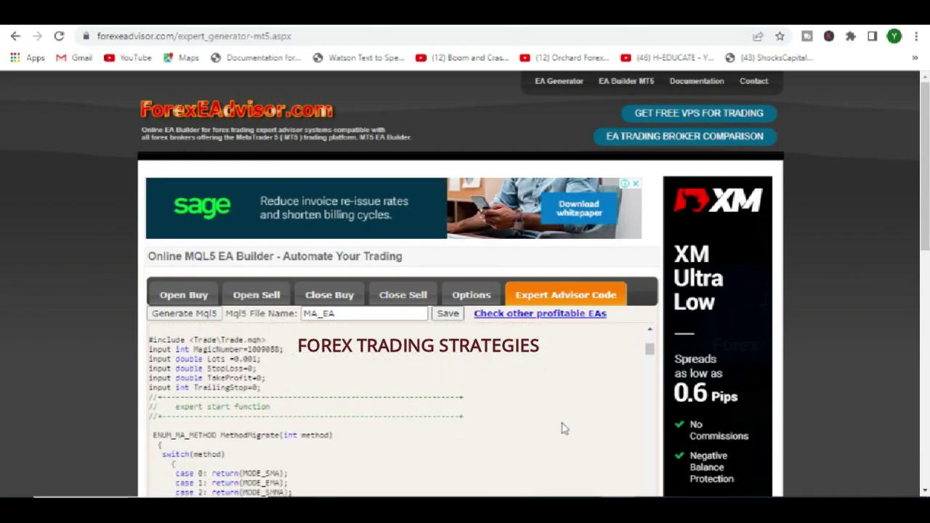
pyautogui.scroll(3, 476, 433)
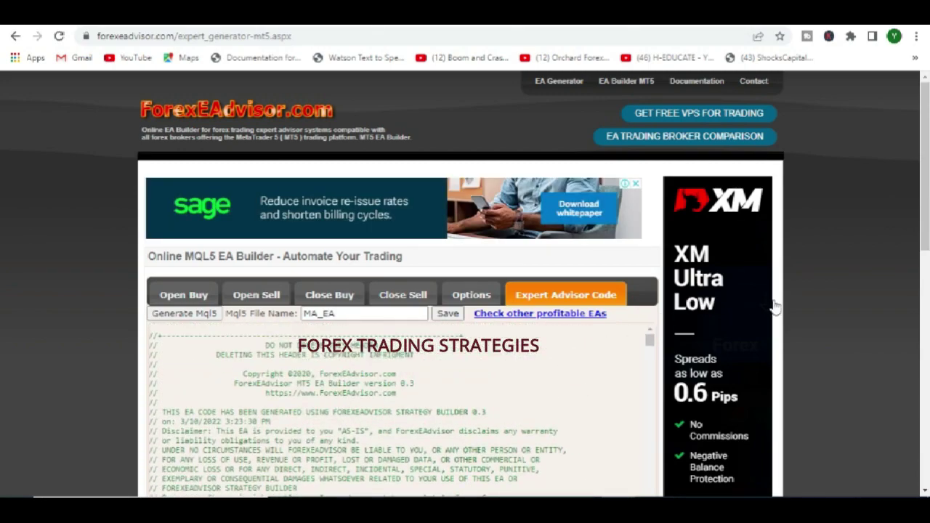
pyautogui.scroll(-4, 906, 331)
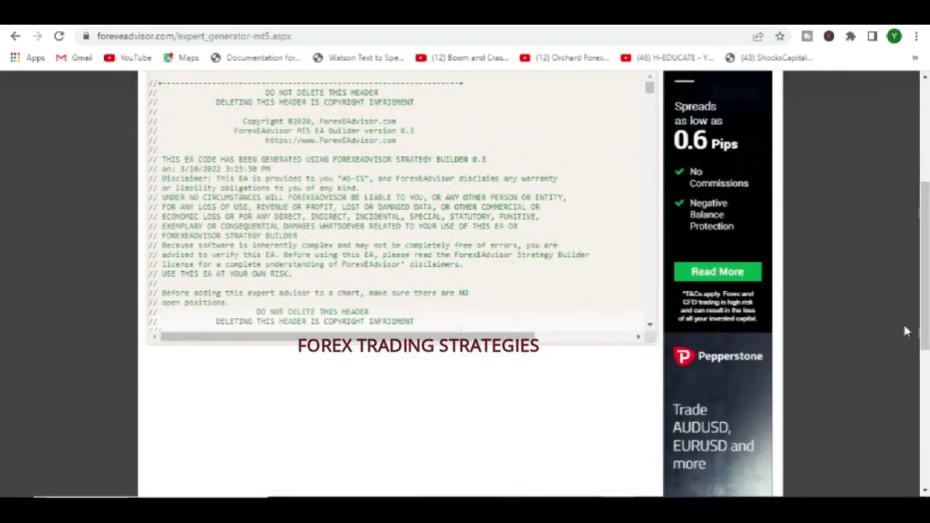
pyautogui.scroll(-3, 349, 228)
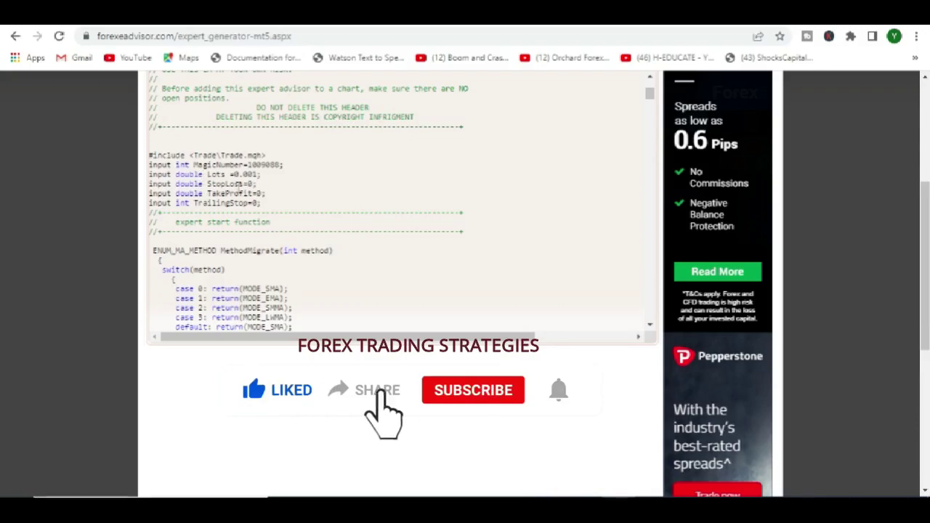
pyautogui.scroll(-8, 346, 244)
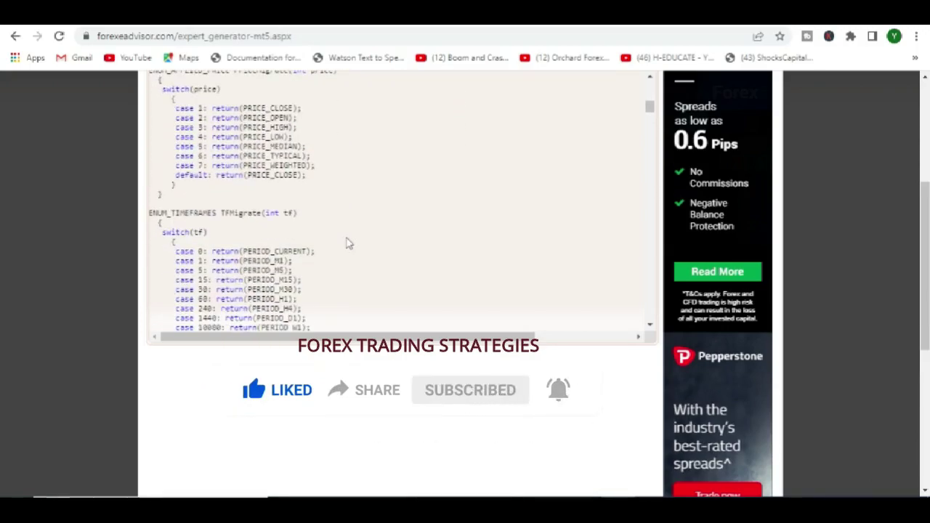
pyautogui.scroll(-15, 347, 242)
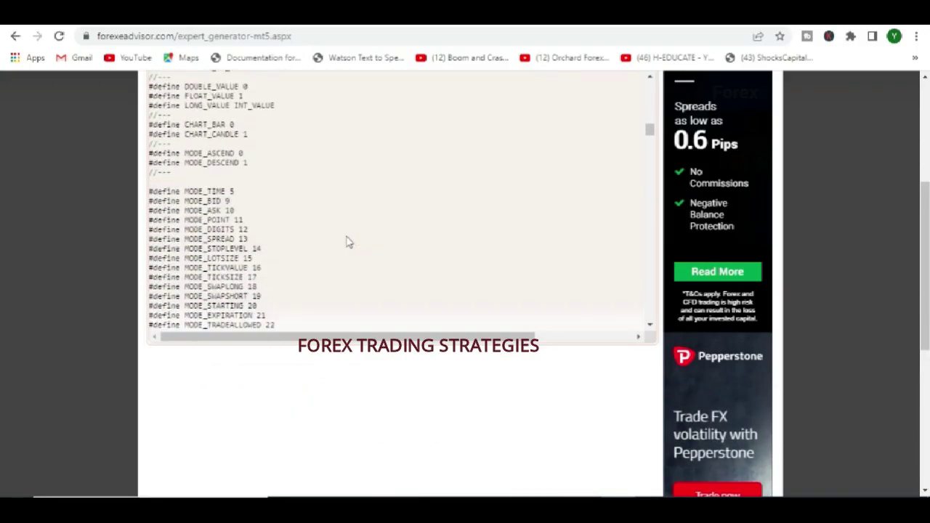
pyautogui.scroll(-15, 347, 243)
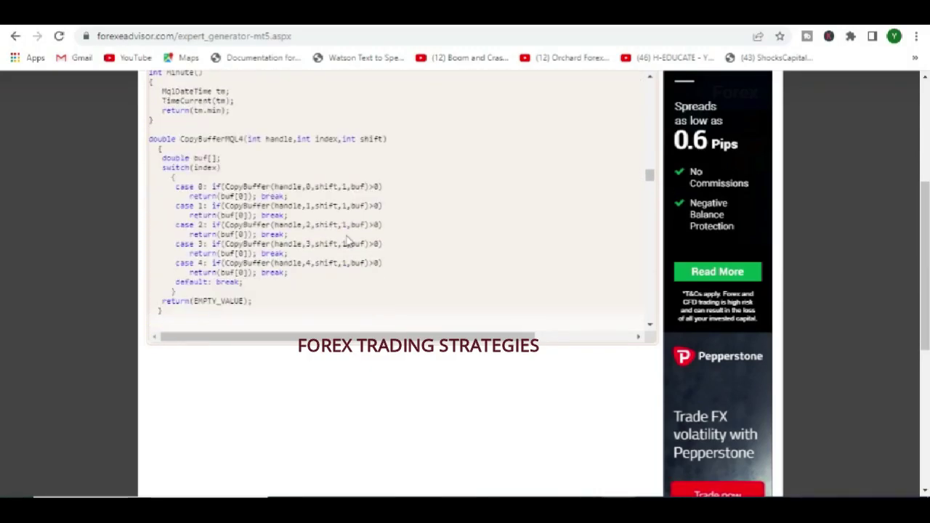
pyautogui.scroll(-15, 348, 243)
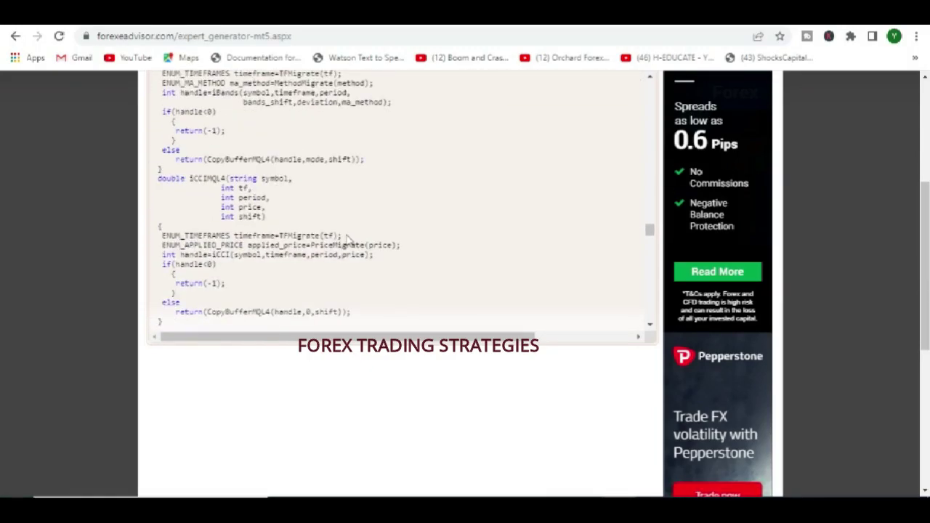
pyautogui.scroll(-15, 347, 240)
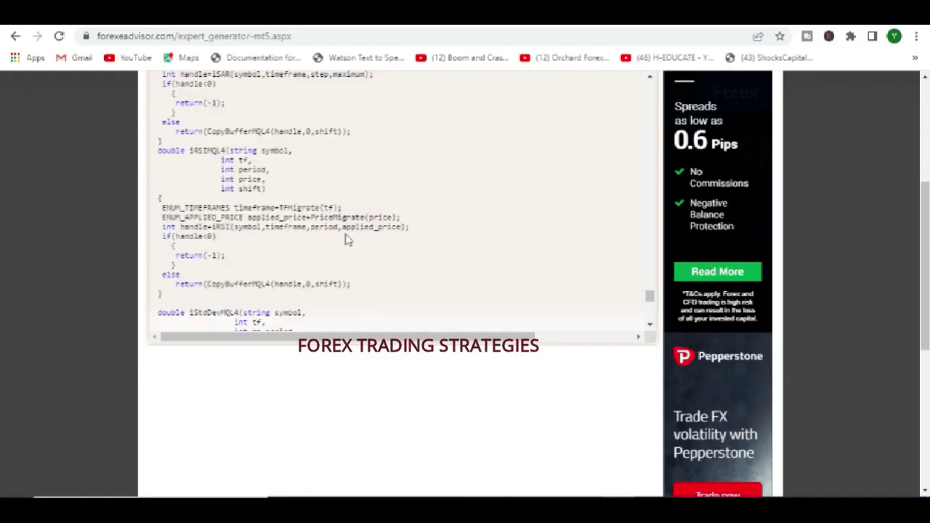
pyautogui.scroll(-2, 347, 241)
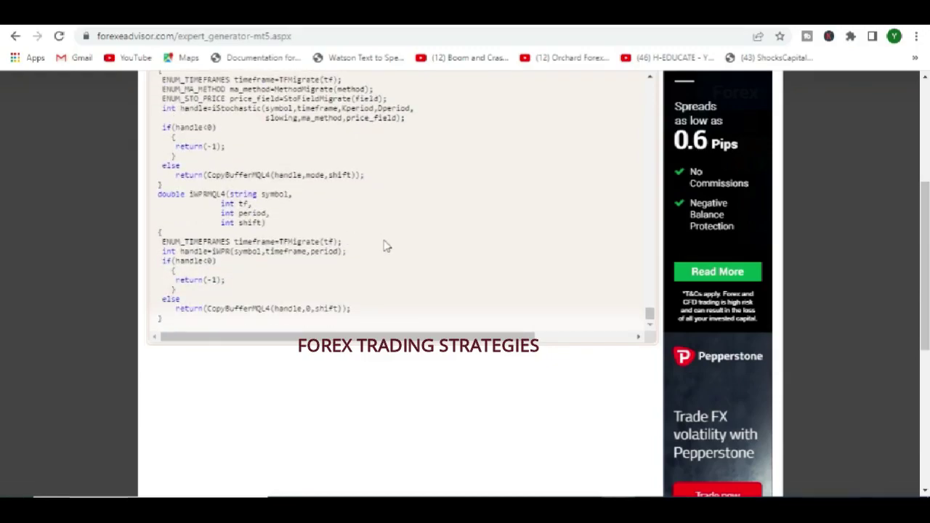
pyautogui.scroll(8, 494, 228)
pyautogui.scroll(8, 518, 232)
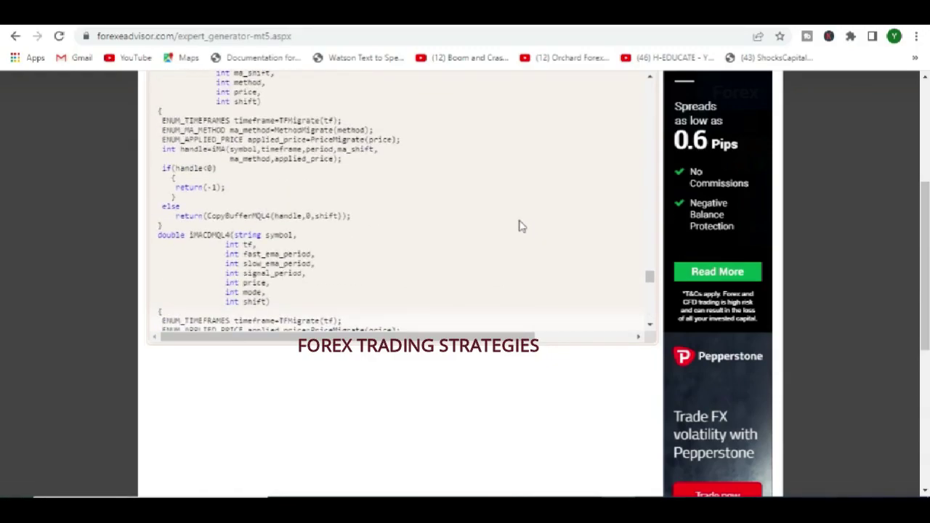
pyautogui.scroll(4, 430, 405)
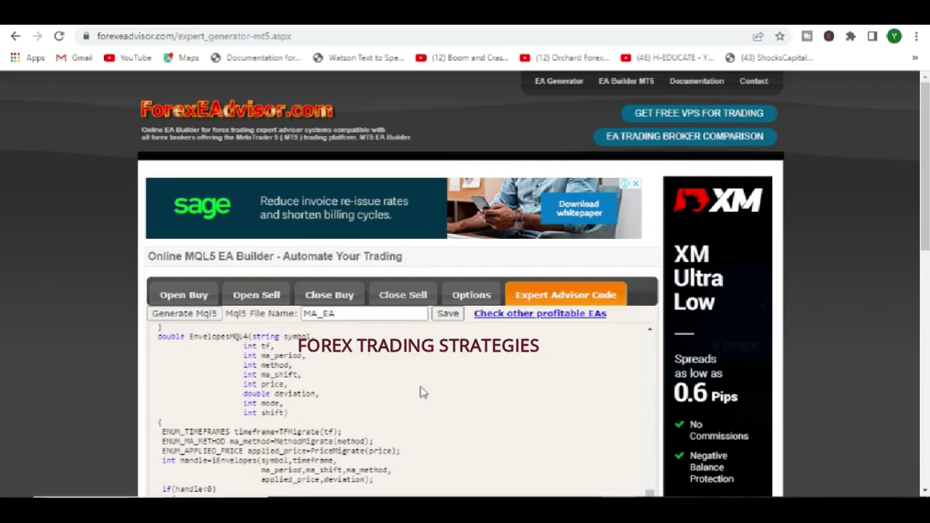
pyautogui.scroll(5, 358, 396)
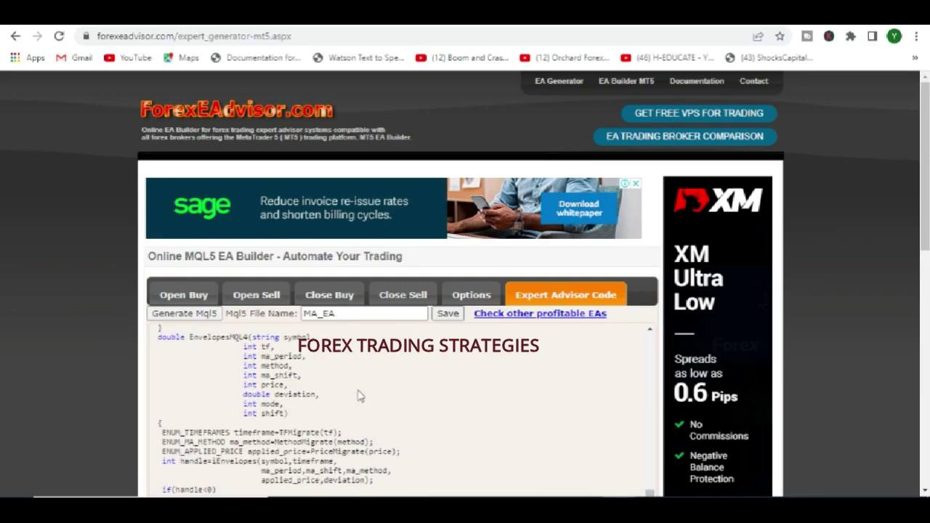
pyautogui.scroll(5, 361, 402)
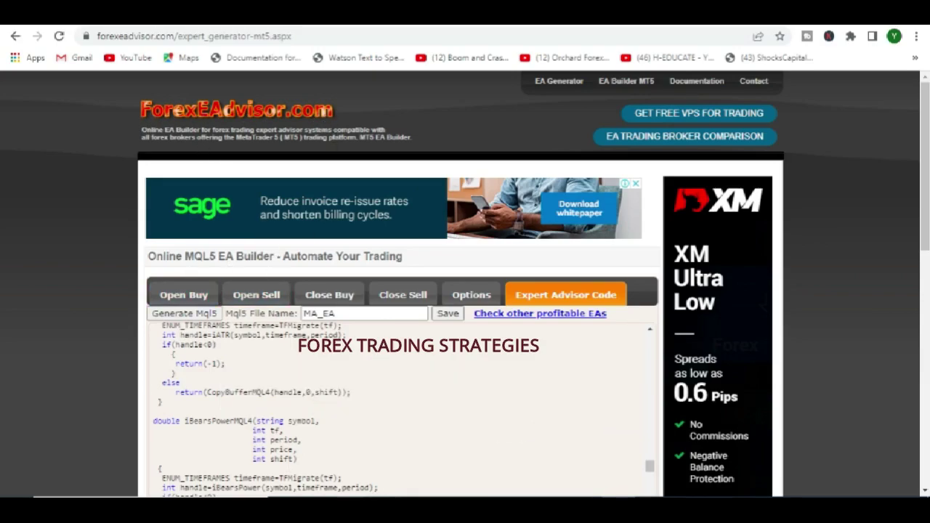
pyautogui.scroll(10, 412, 396)
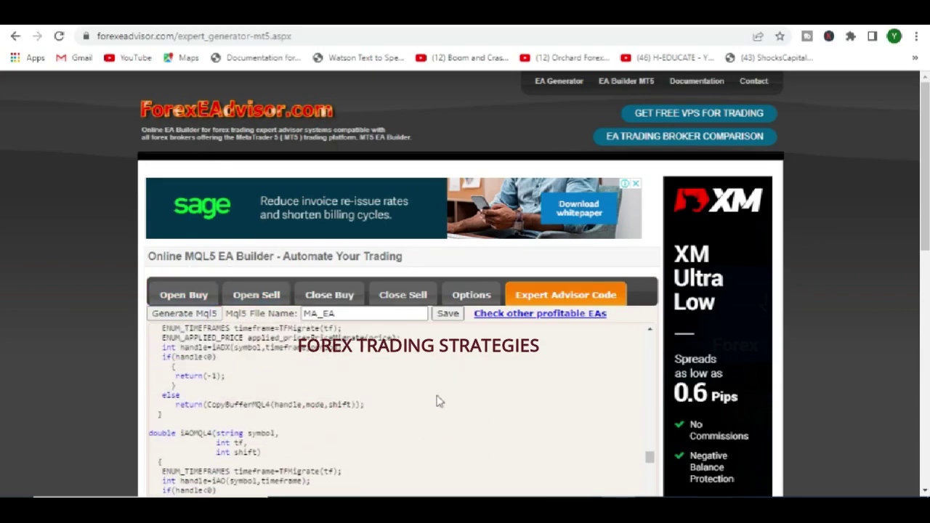
pyautogui.scroll(3, 438, 401)
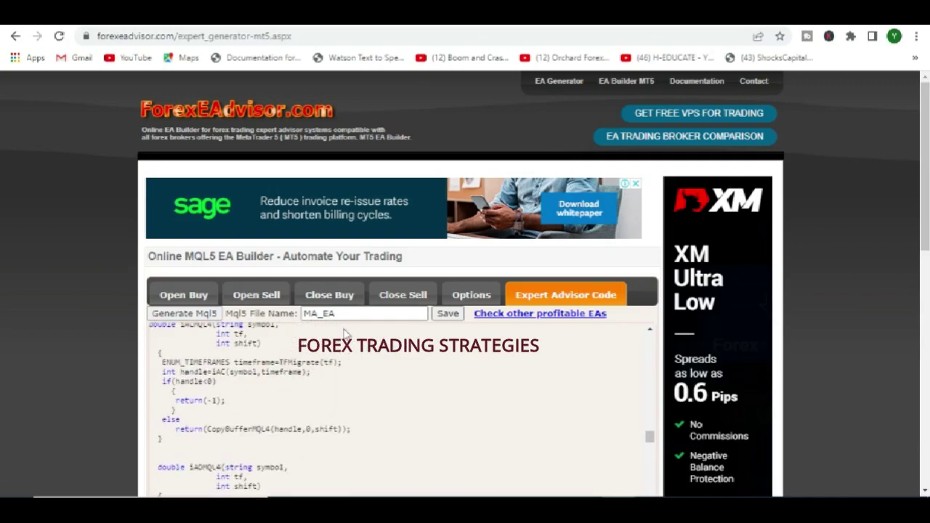
# Step: Replace the MA_ prefix with THUNDERBOLT and save the code as THUNDERBOLT EA.mq5
pyautogui.click(308, 314)
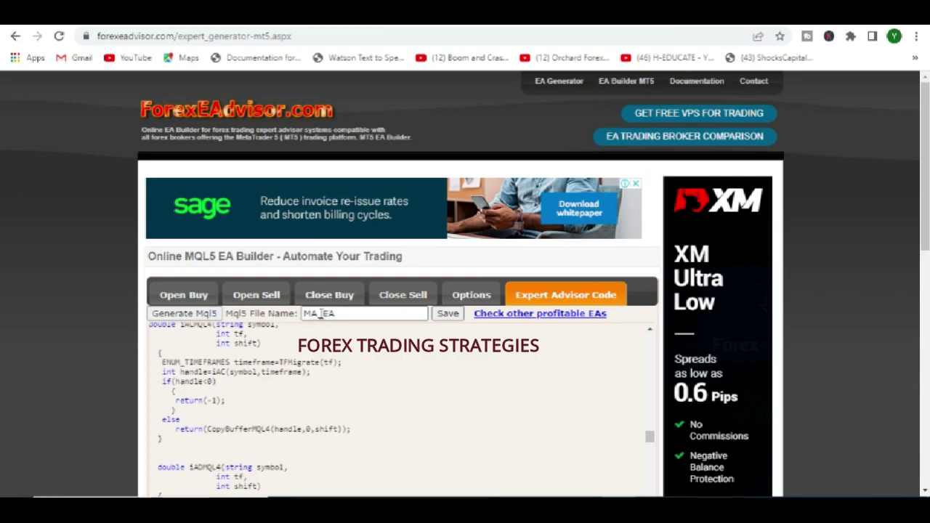
pyautogui.moveTo(320, 313); pyautogui.dragTo(301, 313)
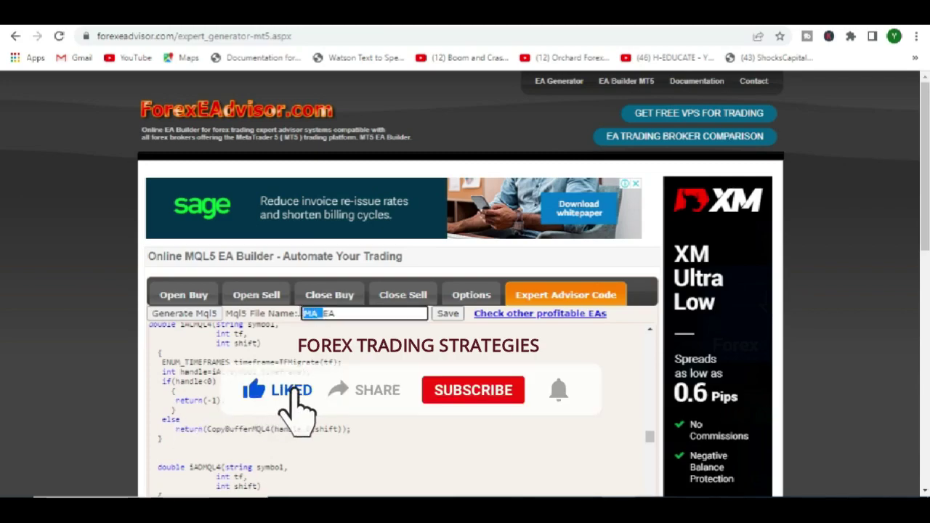
pyautogui.press('BackSpace')
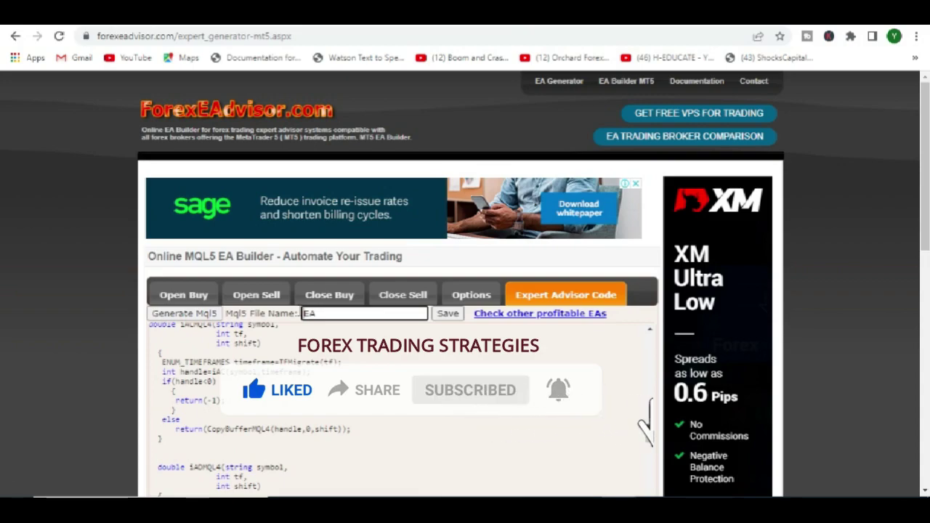
pyautogui.write('TH')
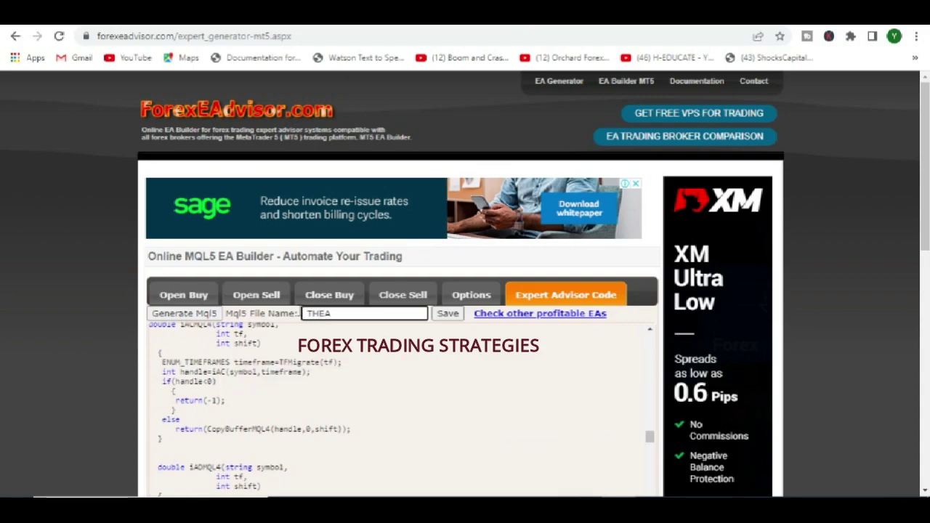
pyautogui.write('UNDERBOLT')
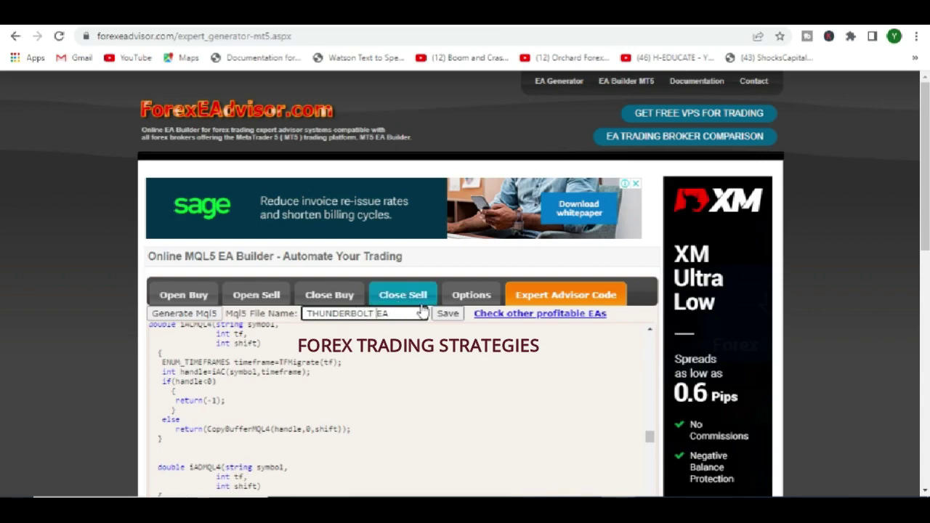
pyautogui.click(444, 318)
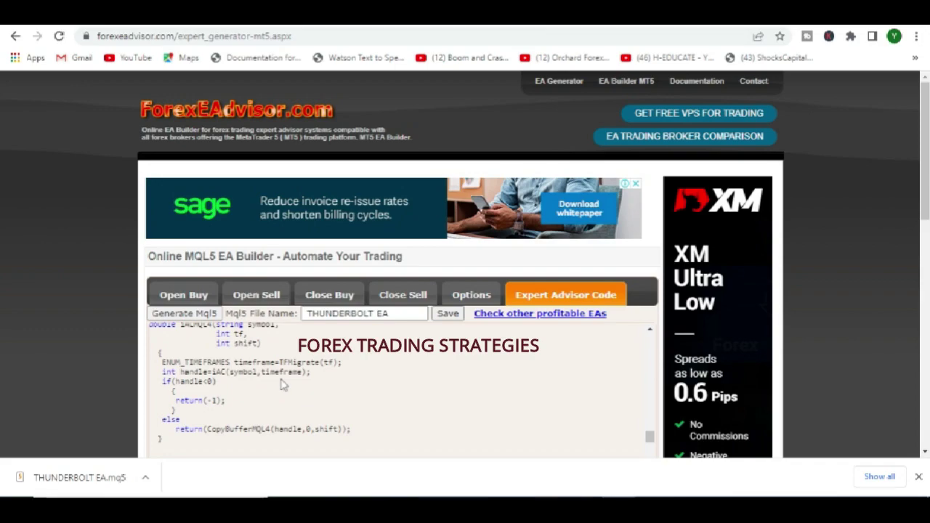
pyautogui.scroll(1, 283, 385)
pyautogui.scroll(-3, 425, 355)
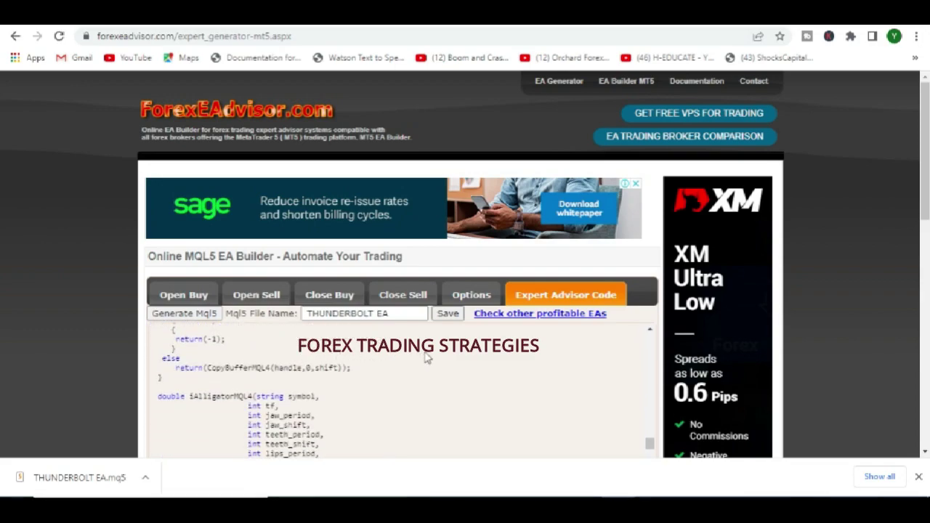
pyautogui.scroll(-2, 853, 348)
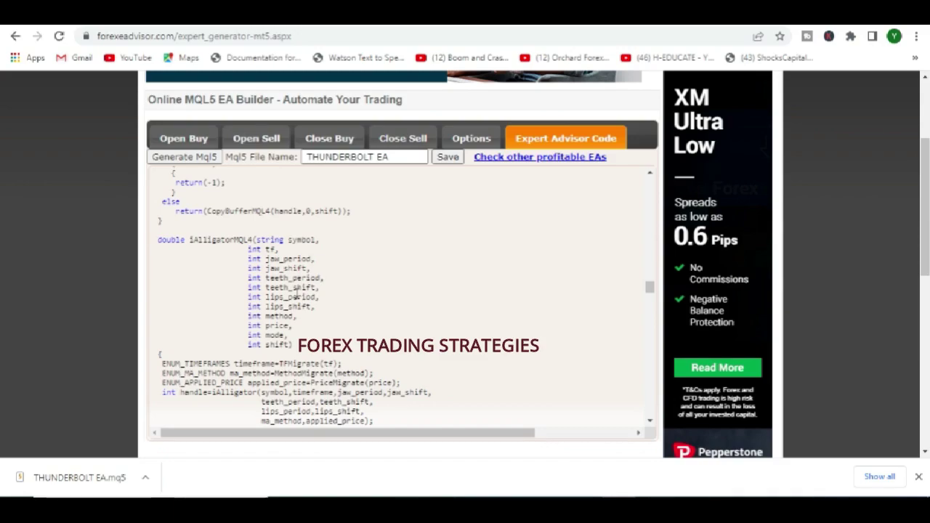
pyautogui.scroll(3, 320, 312)
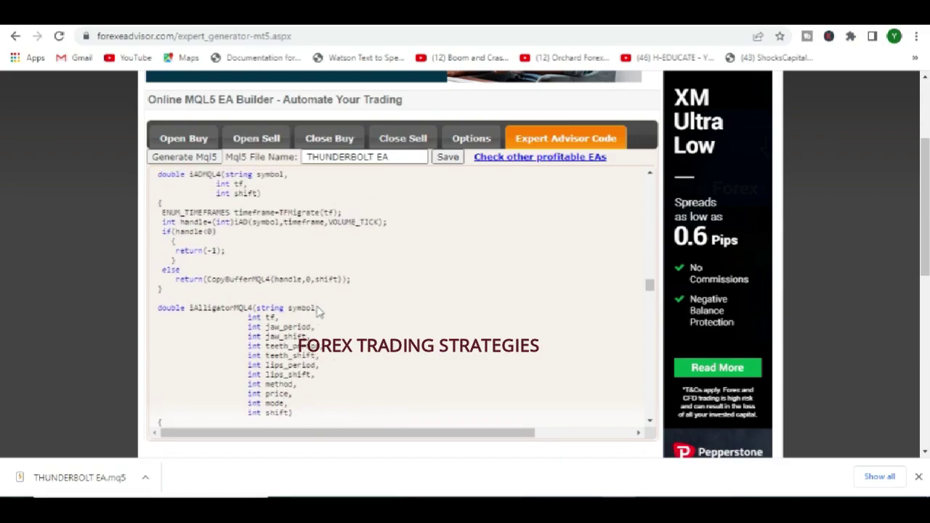
pyautogui.scroll(15, 419, 313)
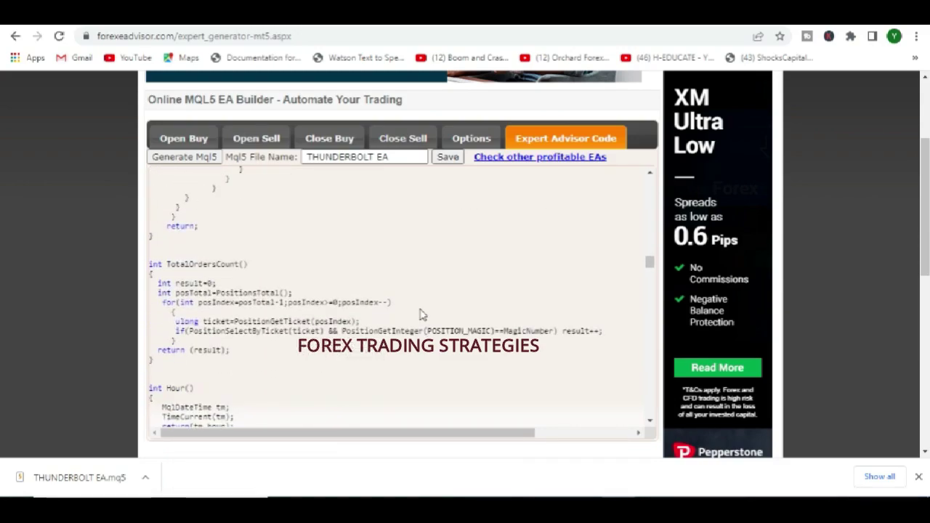
pyautogui.scroll(15, 420, 316)
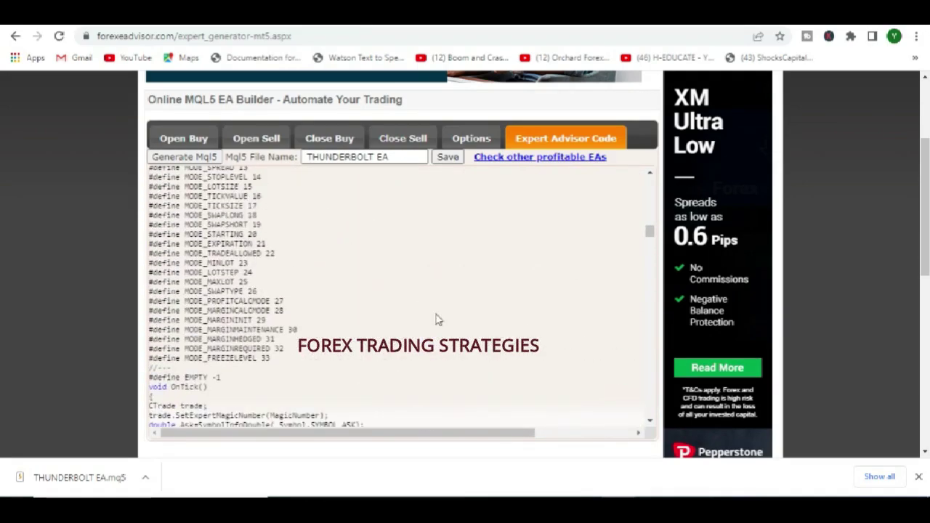
pyautogui.scroll(15, 406, 317)
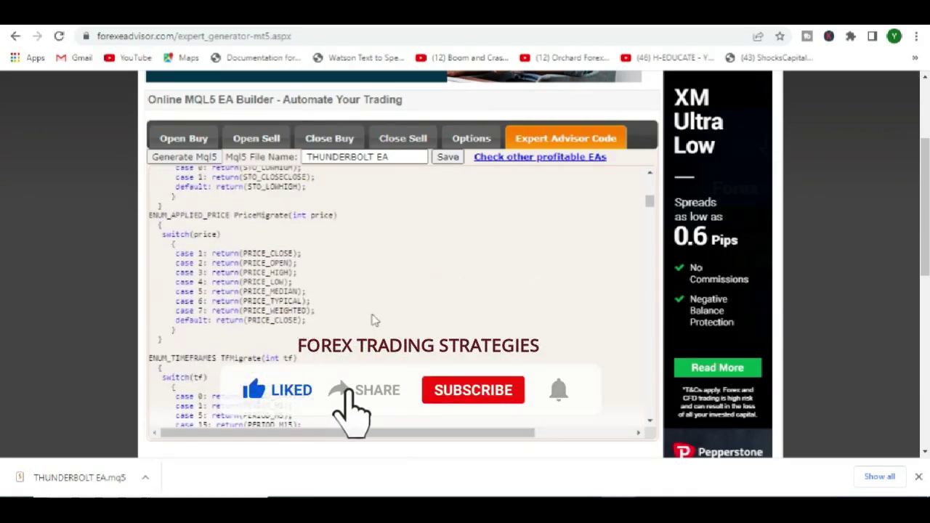
pyautogui.scroll(5, 375, 321)
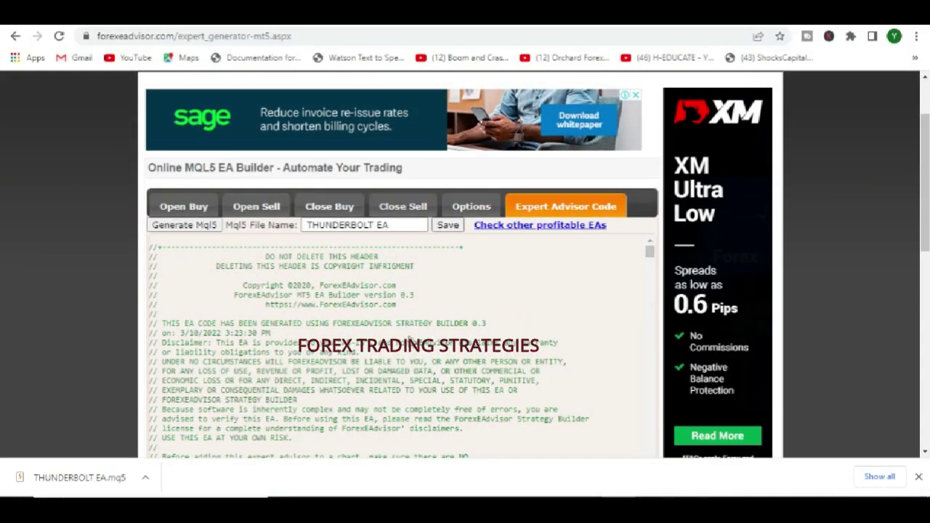
pyautogui.scroll(-15, 409, 336)
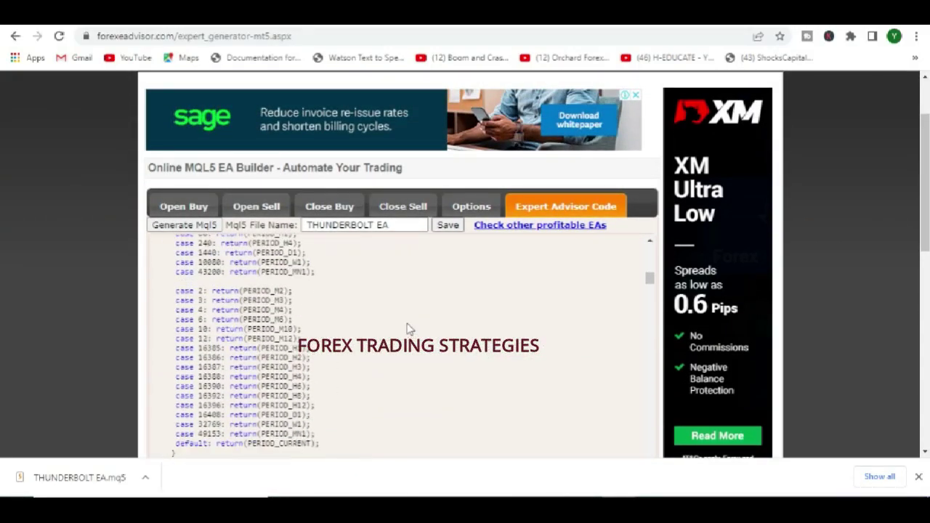
pyautogui.scroll(-20, 407, 322)
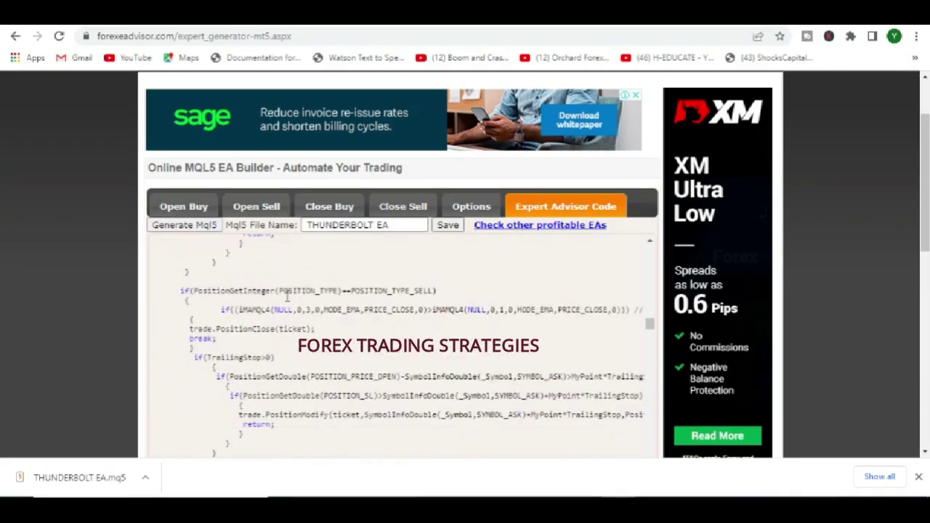
pyautogui.scroll(-15, 293, 306)
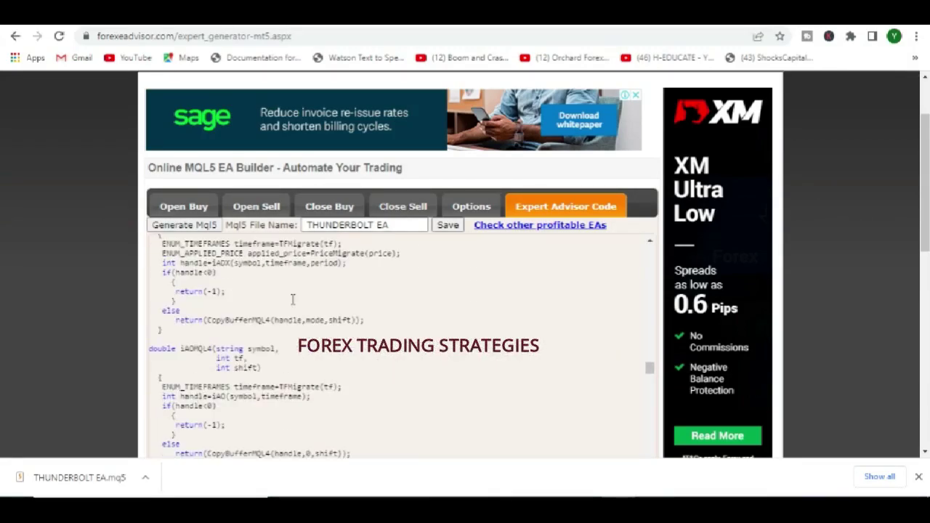
pyautogui.scroll(-15, 293, 300)
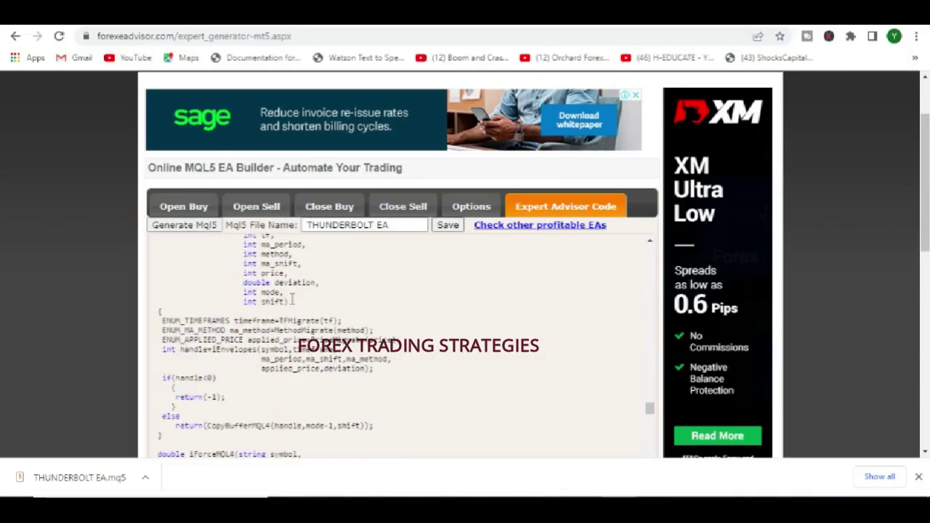
pyautogui.scroll(-15, 292, 301)
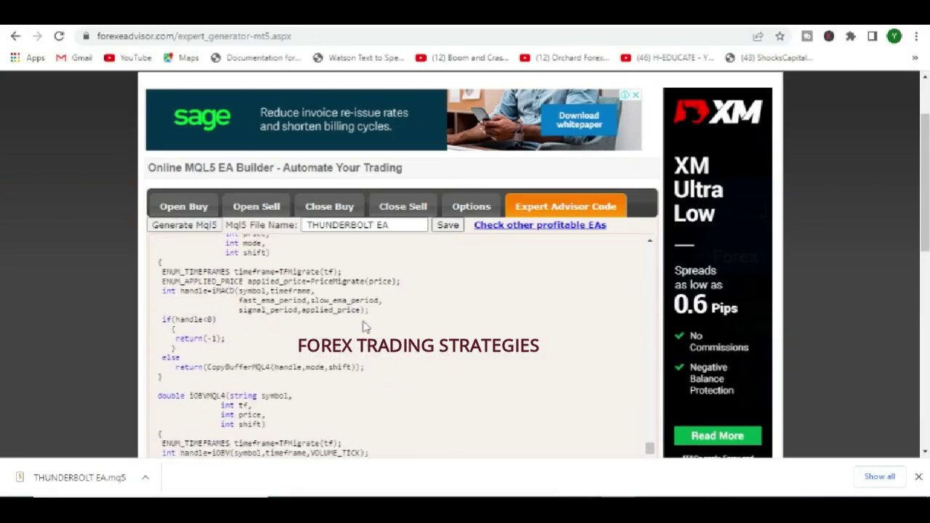
pyautogui.scroll(-10, 366, 326)
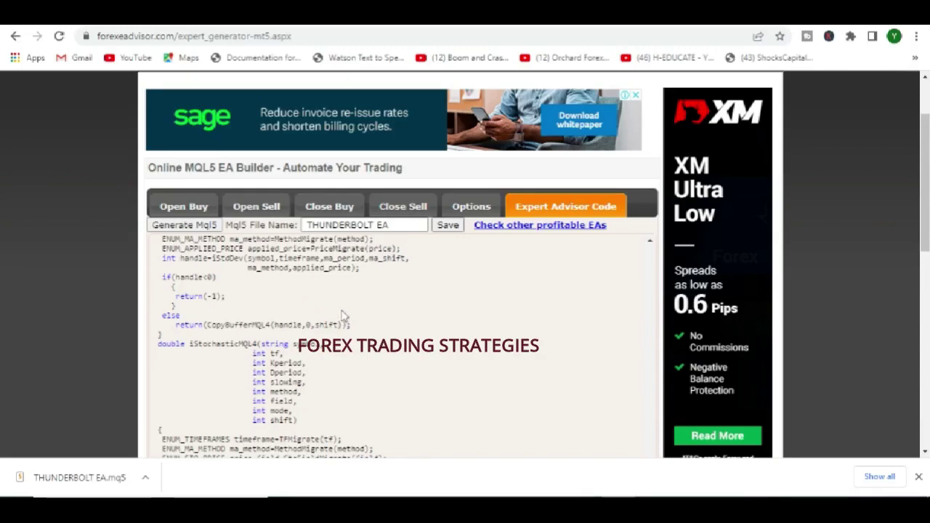
pyautogui.scroll(-10, 344, 315)
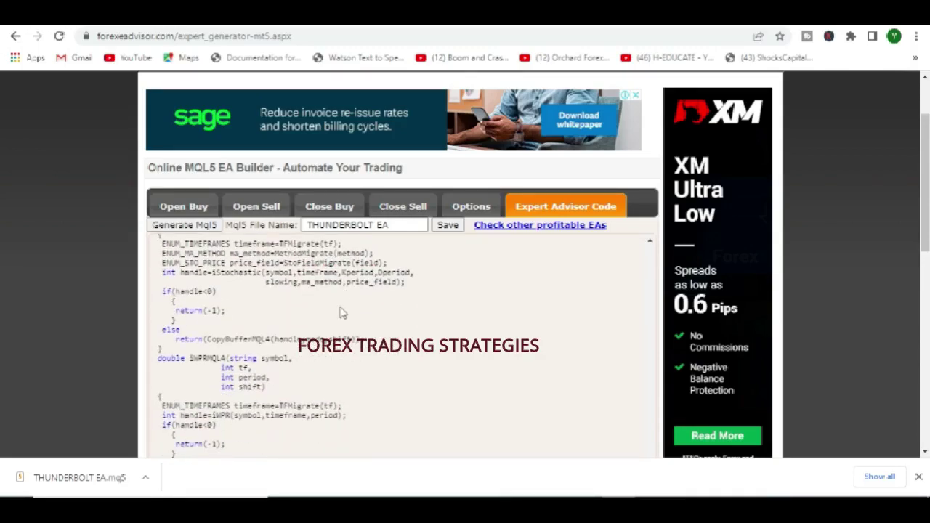
pyautogui.scroll(4, 356, 262)
pyautogui.scroll(3, 354, 342)
pyautogui.scroll(4, 354, 343)
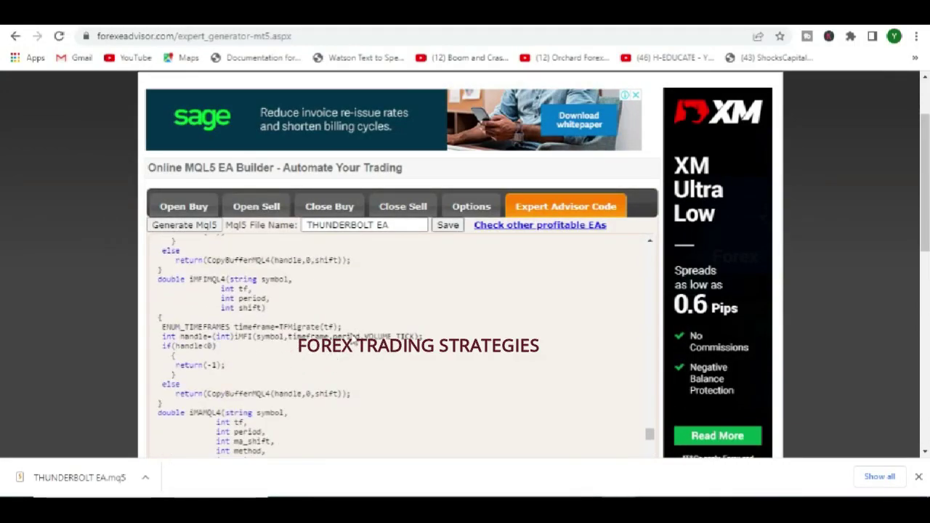